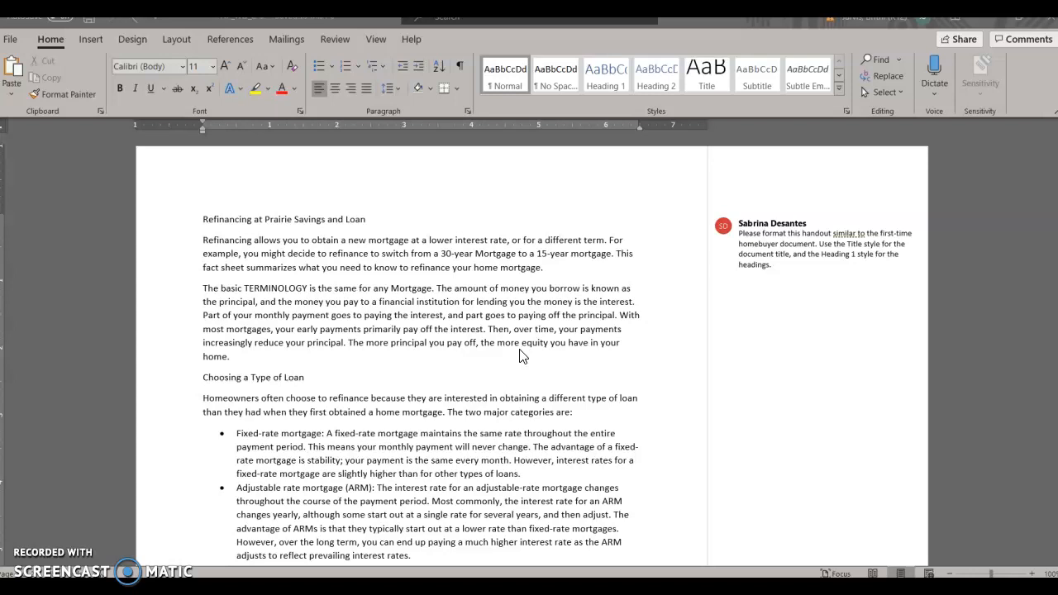
Step: Save a copy of the document to the Desktop folder under the file name NP_WD_Refinance
{"action": "left_click", "coordinate": [11, 42]}
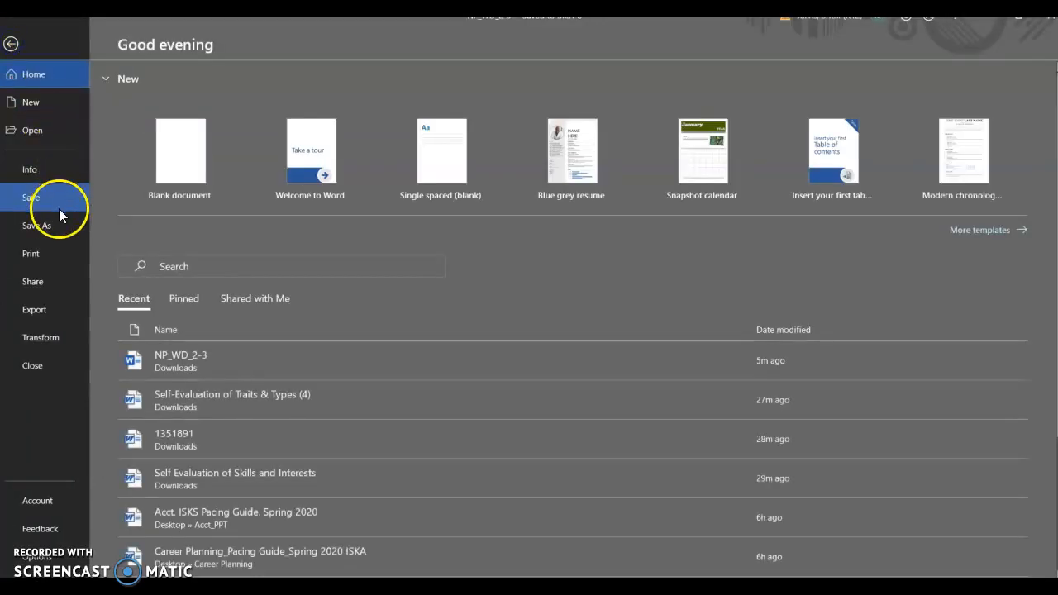
{"action": "left_click", "coordinate": [56, 226]}
{"action": "left_click", "coordinate": [175, 329]}
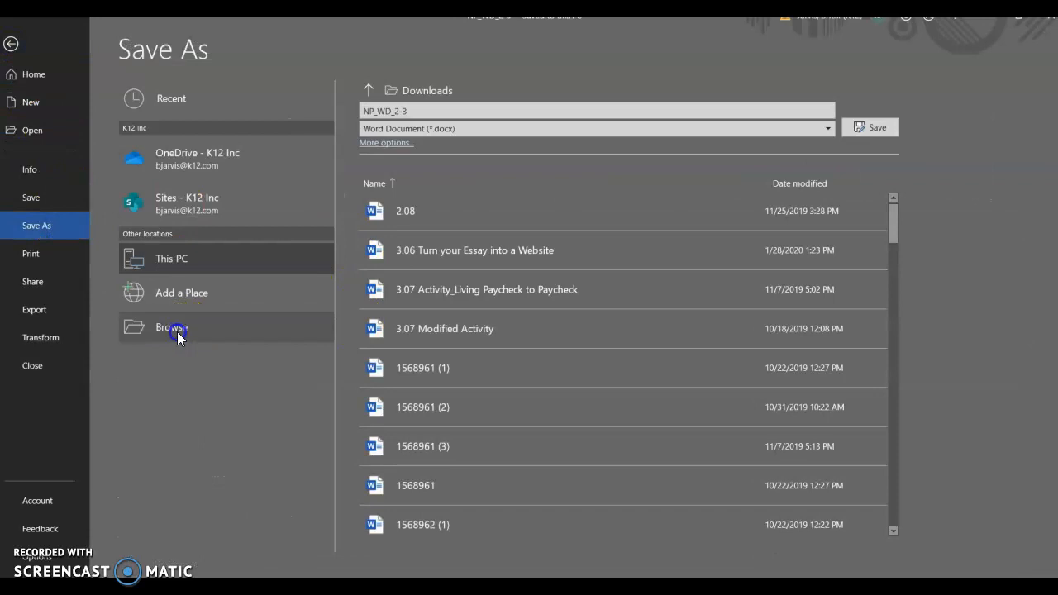
{"action": "left_click", "coordinate": [149, 188]}
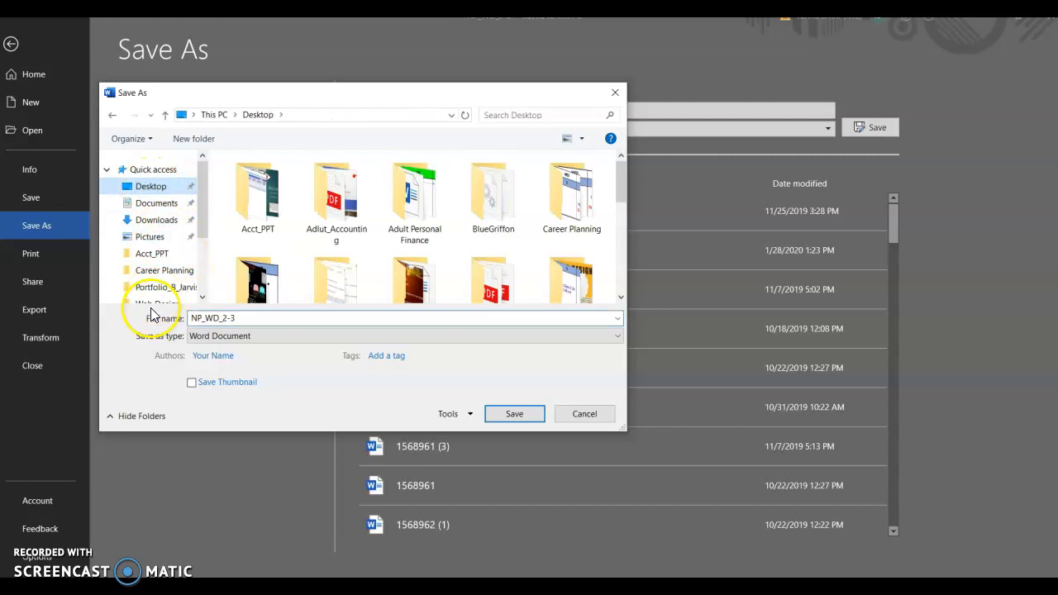
{"action": "left_click", "coordinate": [245, 317]}
{"action": "left_click", "coordinate": [242, 318]}
{"action": "left_click_drag", "start_coordinate": [241, 317], "coordinate": [224, 322]}
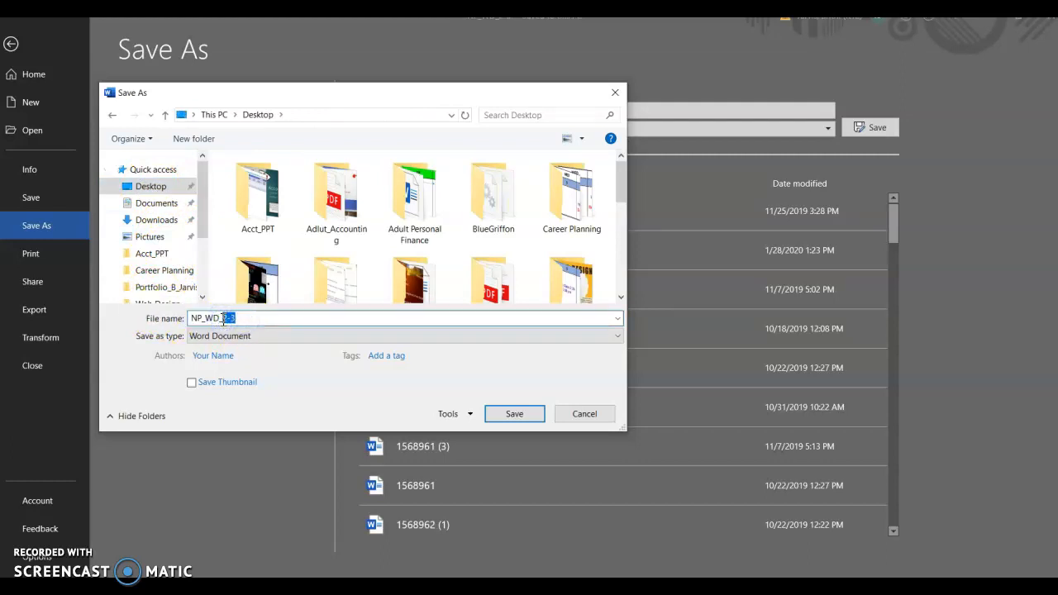
{"action": "type", "text": "Refinance"}
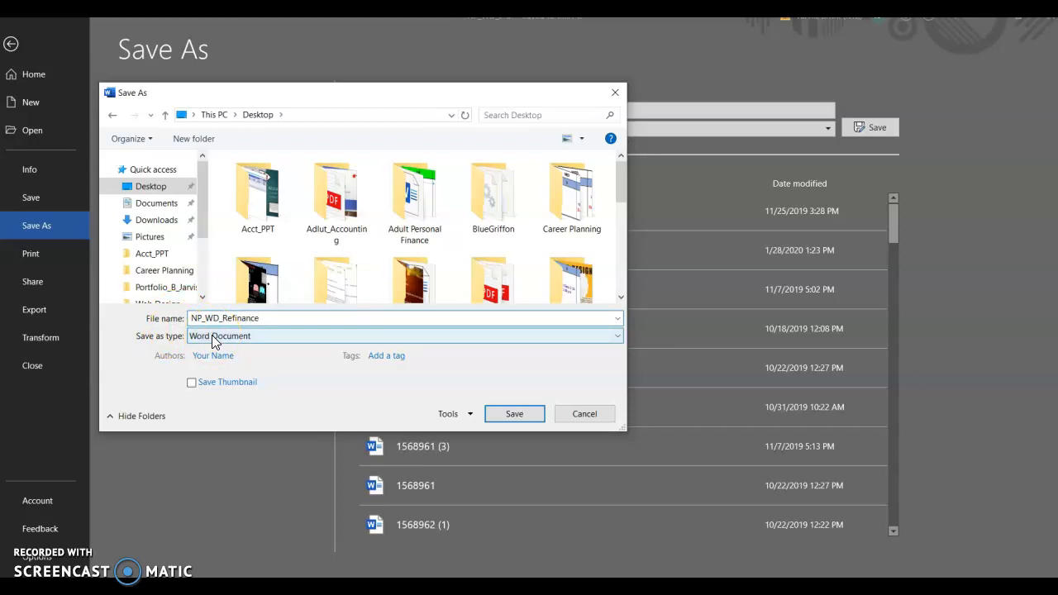
{"action": "left_click", "coordinate": [494, 413]}
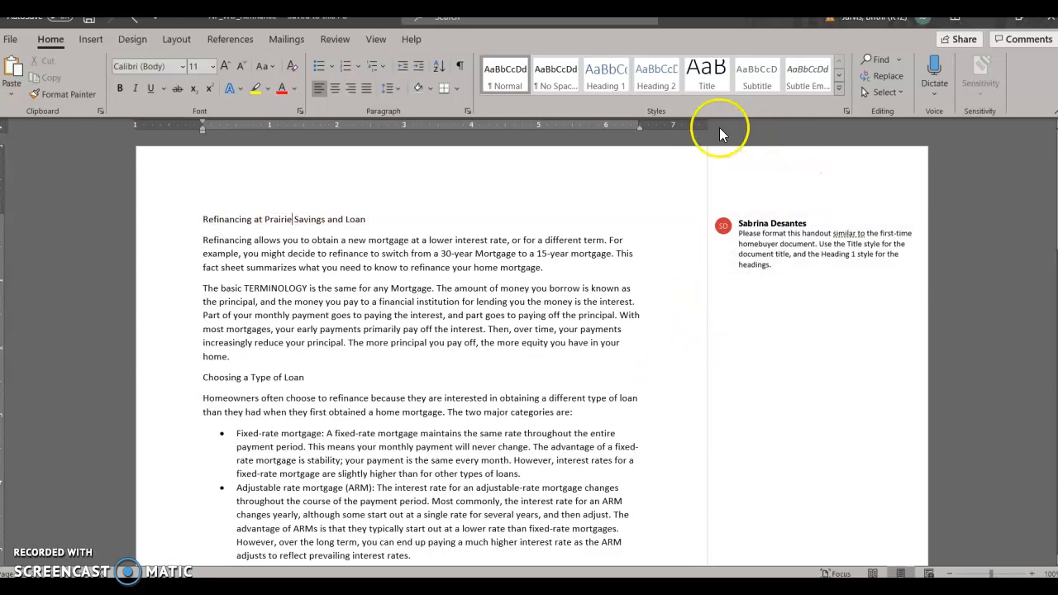
Step: Apply the Title style to the document title "Refinancing at Prairie Savings and Loan"
{"action": "left_click", "coordinate": [839, 92]}
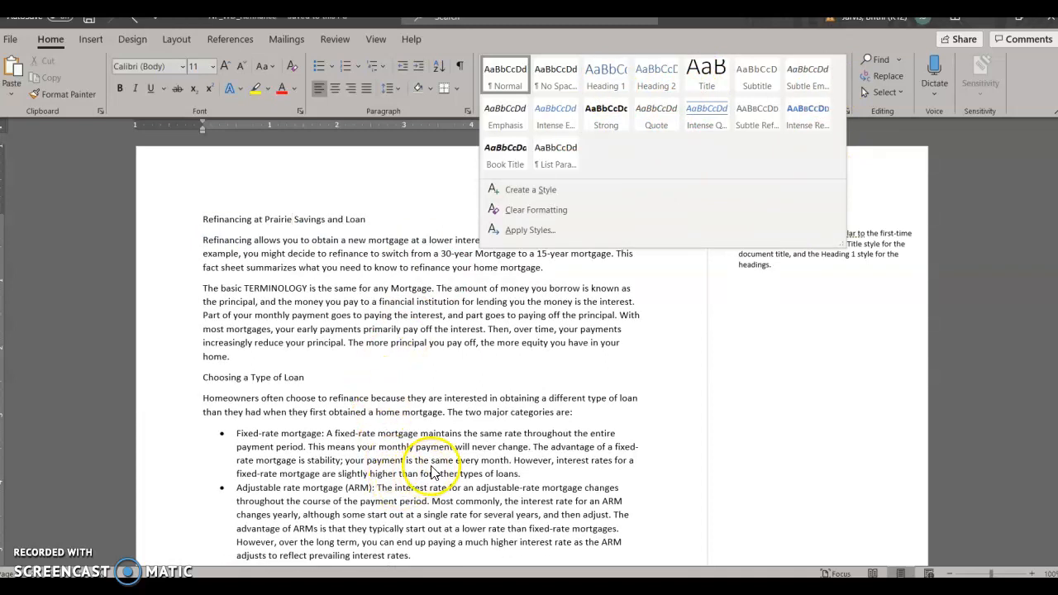
{"action": "left_click", "coordinate": [549, 342]}
{"action": "left_click", "coordinate": [819, 264]}
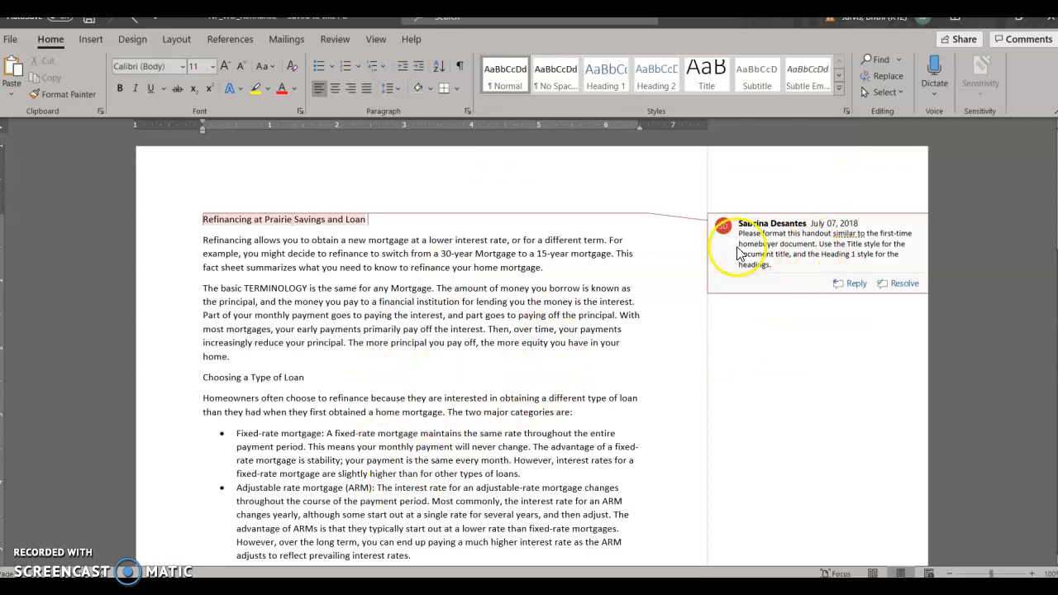
{"action": "left_click_drag", "start_coordinate": [204, 219], "coordinate": [365, 218]}
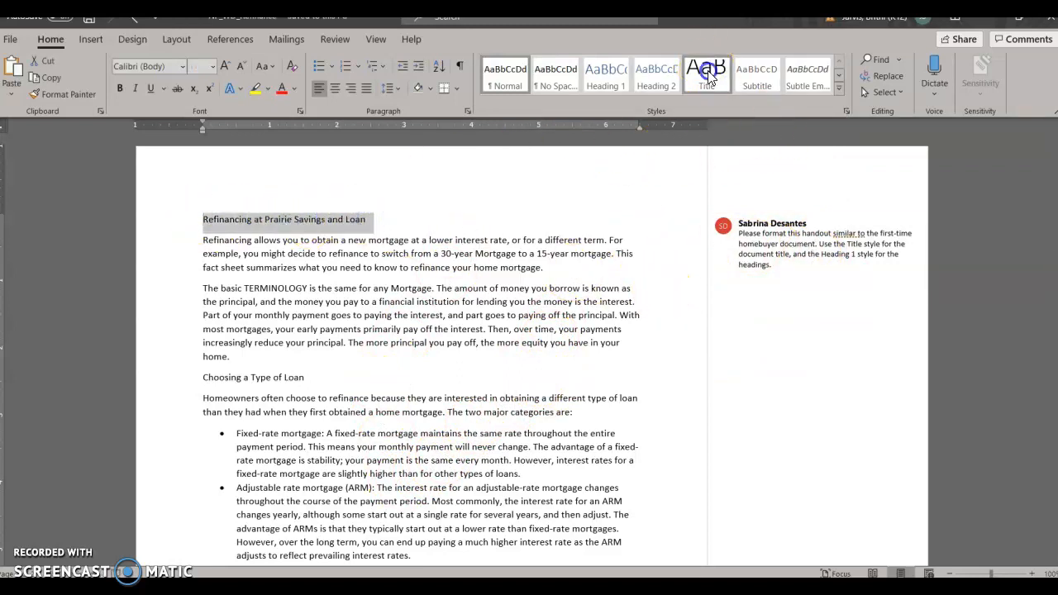
{"action": "left_click", "coordinate": [708, 78]}
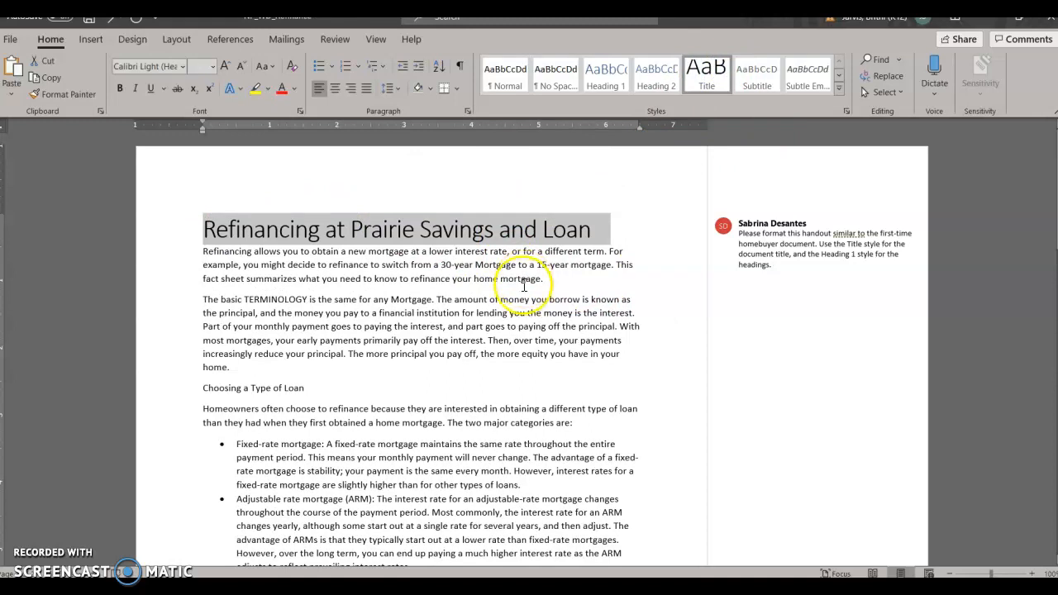
Step: Apply the Heading 1 style to the headings "Choosing a Type of Loan", "Qualifying to Refinance" and "Refinancing Process"
{"action": "scroll", "coordinate": [506, 335], "scroll_direction": "down", "scroll_amount": 1}
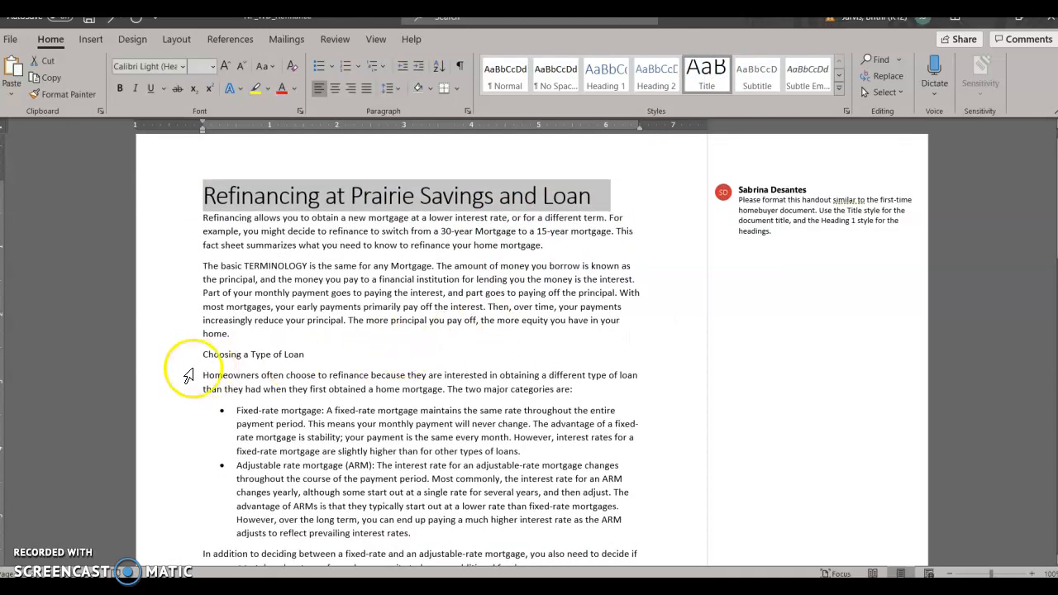
{"action": "left_click_drag", "start_coordinate": [203, 354], "coordinate": [304, 355]}
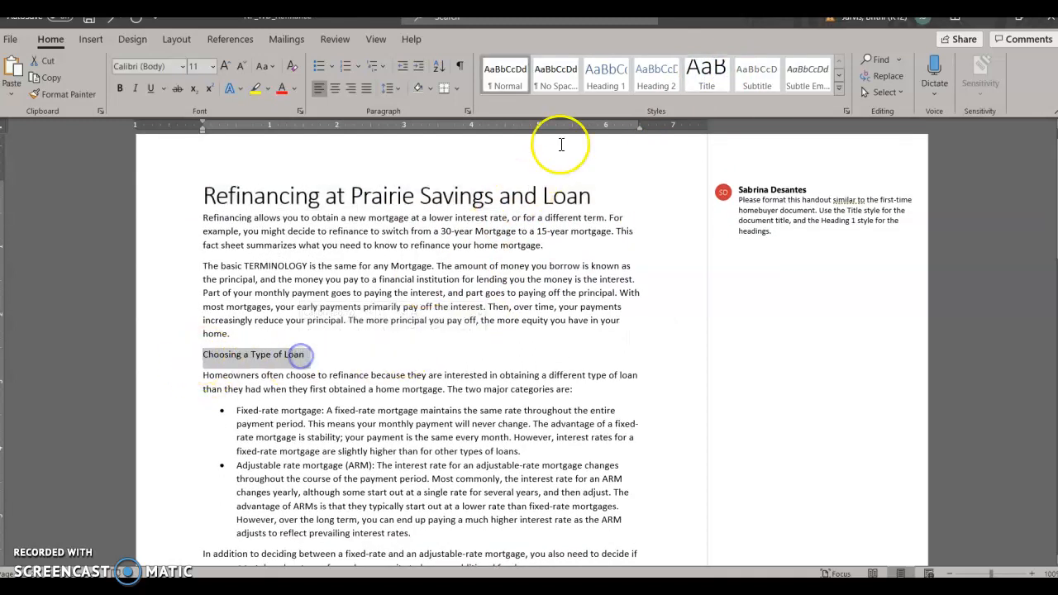
{"action": "left_click", "coordinate": [607, 74]}
{"action": "scroll", "coordinate": [421, 325], "scroll_direction": "down", "scroll_amount": 5}
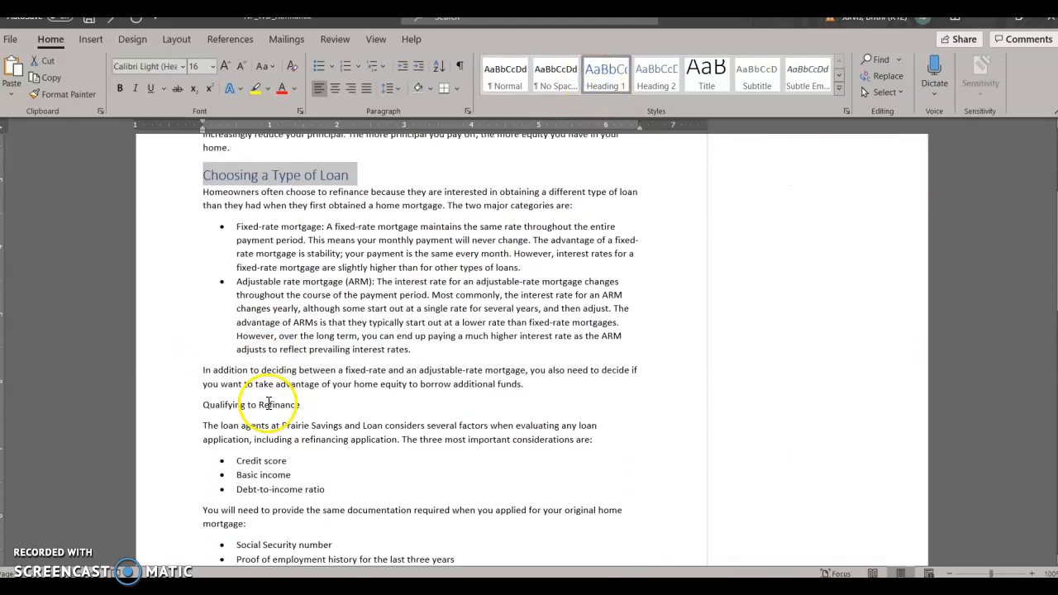
{"action": "left_click_drag", "start_coordinate": [202, 389], "coordinate": [304, 389]}
{"action": "left_click", "coordinate": [619, 76]}
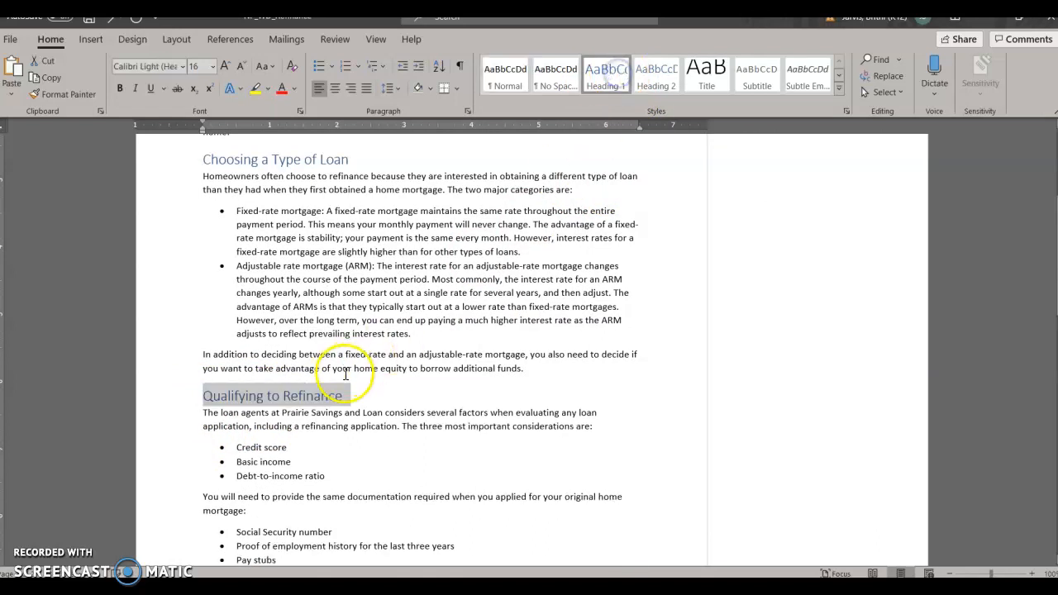
{"action": "scroll", "coordinate": [345, 377], "scroll_direction": "down", "scroll_amount": 8}
{"action": "scroll", "coordinate": [342, 382], "scroll_direction": "down", "scroll_amount": 3}
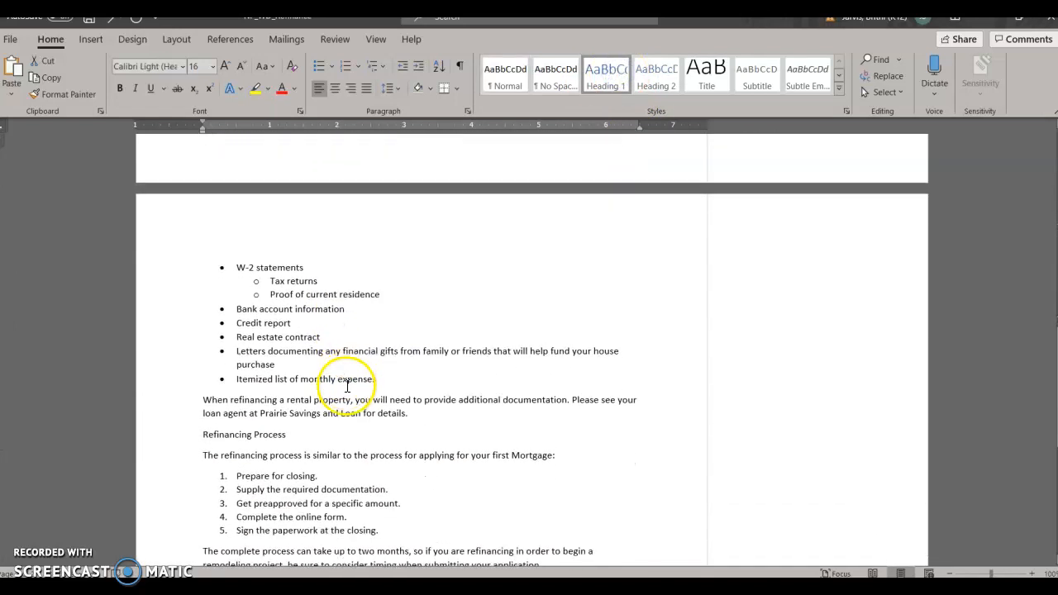
{"action": "left_click", "coordinate": [203, 396]}
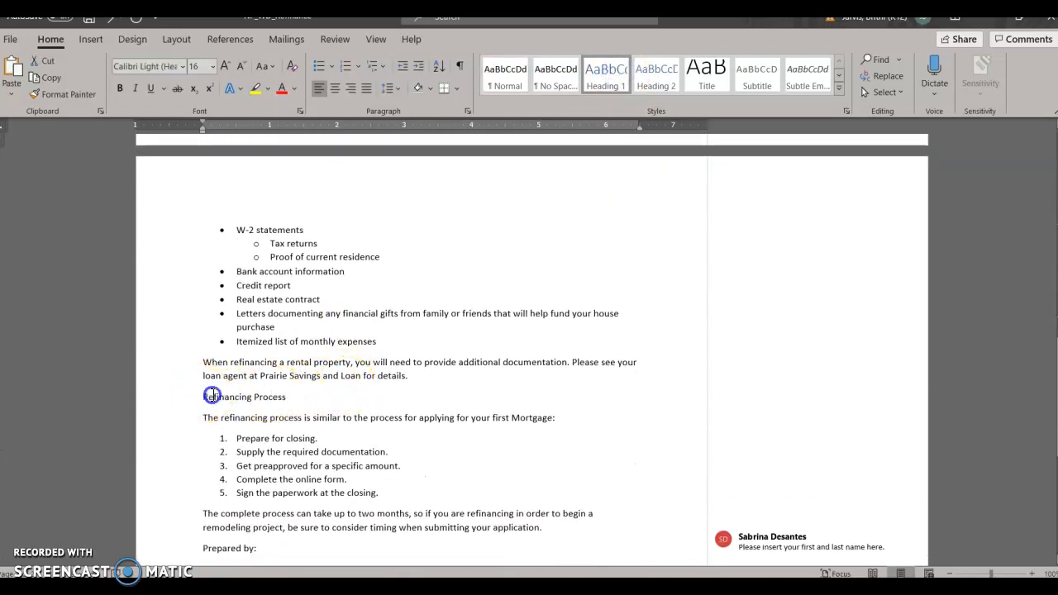
{"action": "left_click", "coordinate": [606, 75]}
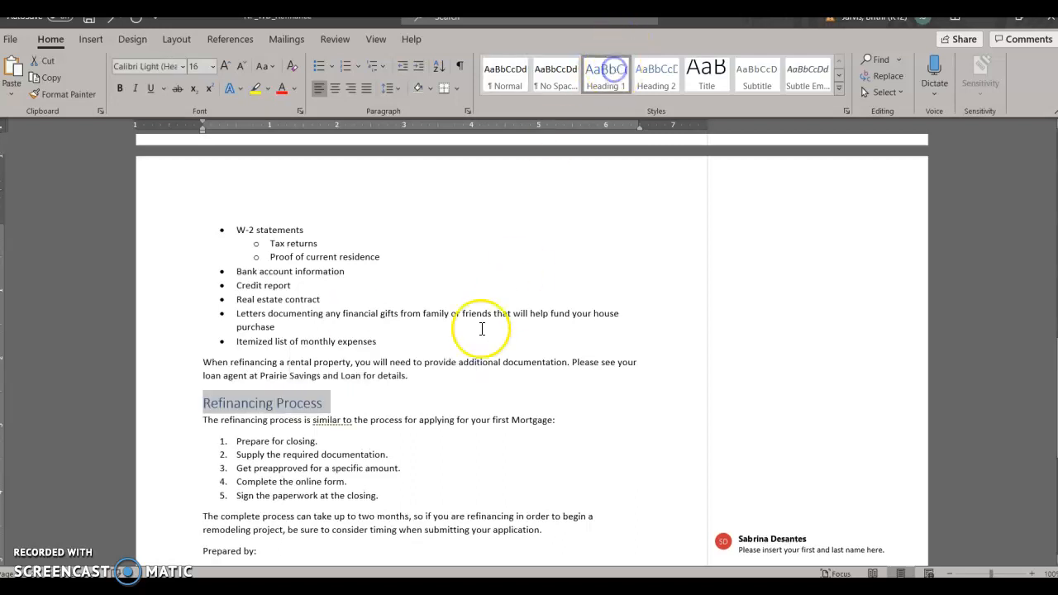
Step: Delete the reviewer's comment about the Title and Heading 1 styles attached to the document title
{"action": "scroll", "coordinate": [462, 351], "scroll_direction": "down", "scroll_amount": 2}
{"action": "scroll", "coordinate": [462, 351], "scroll_direction": "down", "scroll_amount": 2}
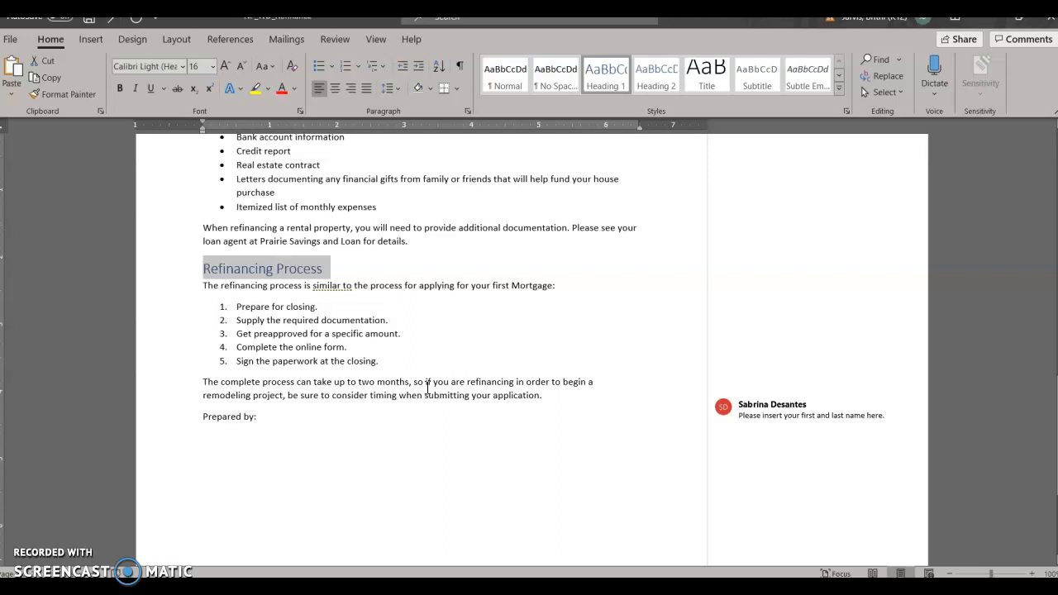
{"action": "scroll", "coordinate": [427, 387], "scroll_direction": "up", "scroll_amount": 10}
{"action": "scroll", "coordinate": [416, 388], "scroll_direction": "up", "scroll_amount": 7}
{"action": "scroll", "coordinate": [415, 389], "scroll_direction": "up", "scroll_amount": 8}
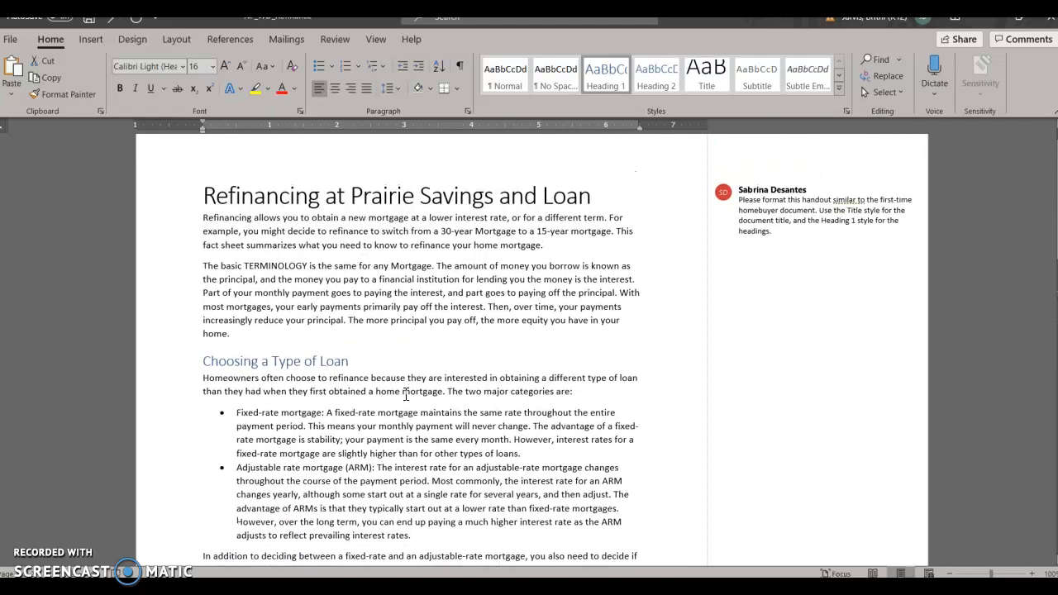
{"action": "scroll", "coordinate": [405, 395], "scroll_direction": "up", "scroll_amount": 1}
{"action": "left_click", "coordinate": [395, 393]}
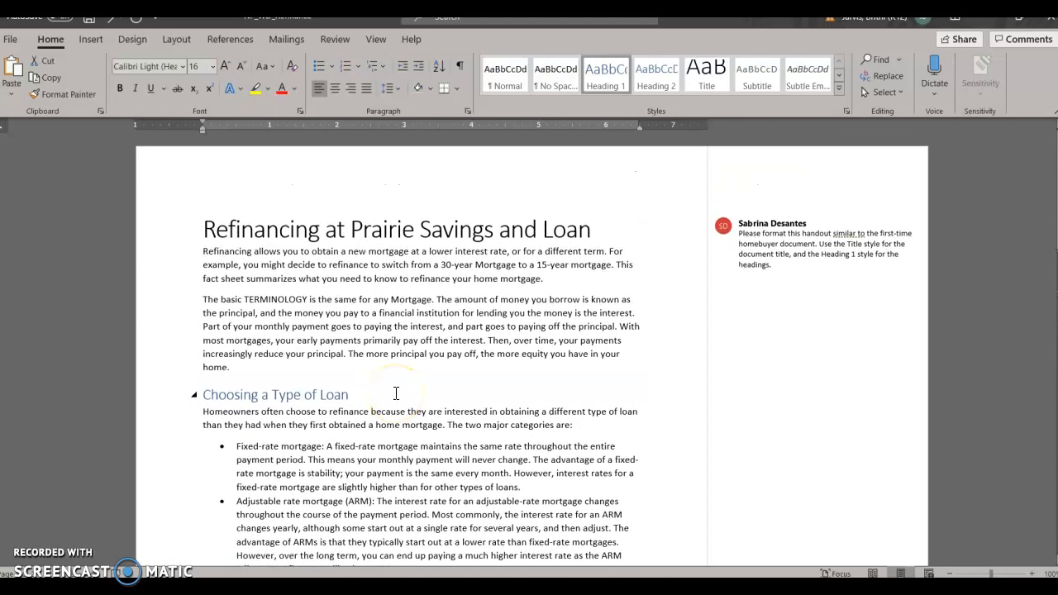
{"action": "left_click", "coordinate": [855, 248]}
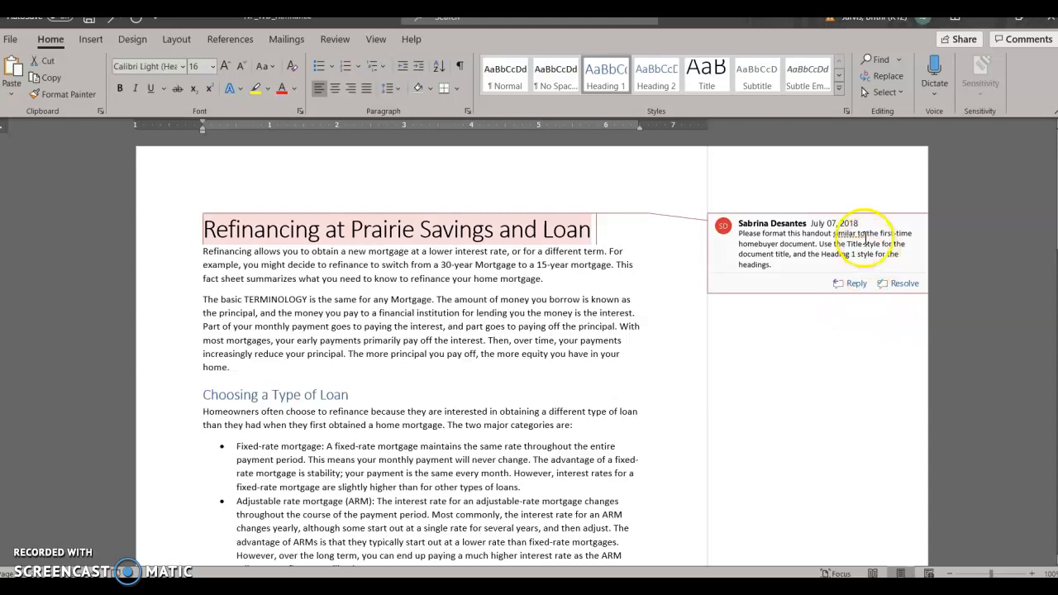
{"action": "left_click", "coordinate": [814, 241]}
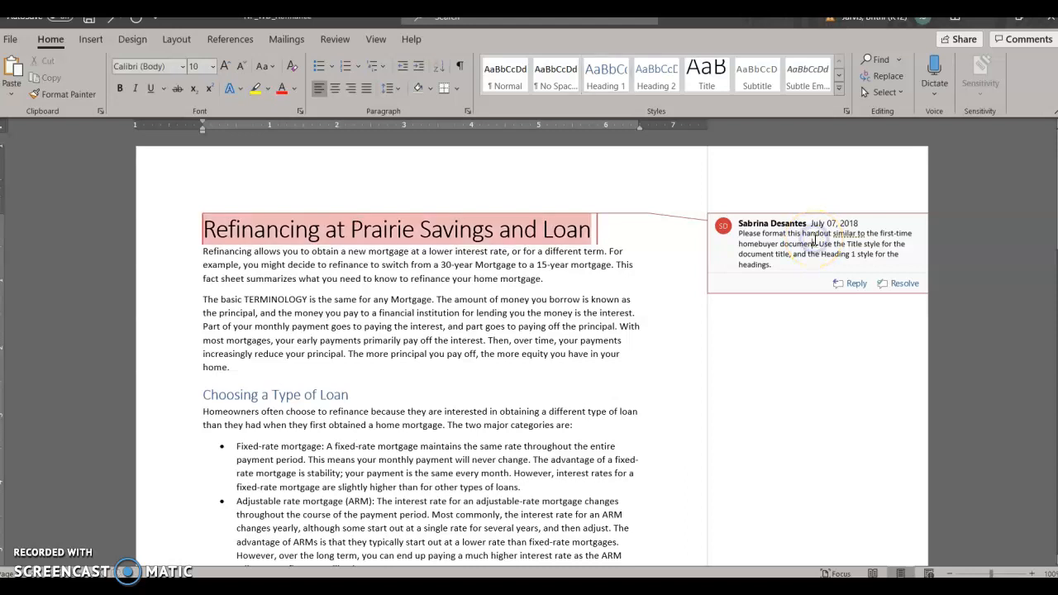
{"action": "left_click", "coordinate": [830, 239]}
{"action": "left_click", "coordinate": [330, 40]}
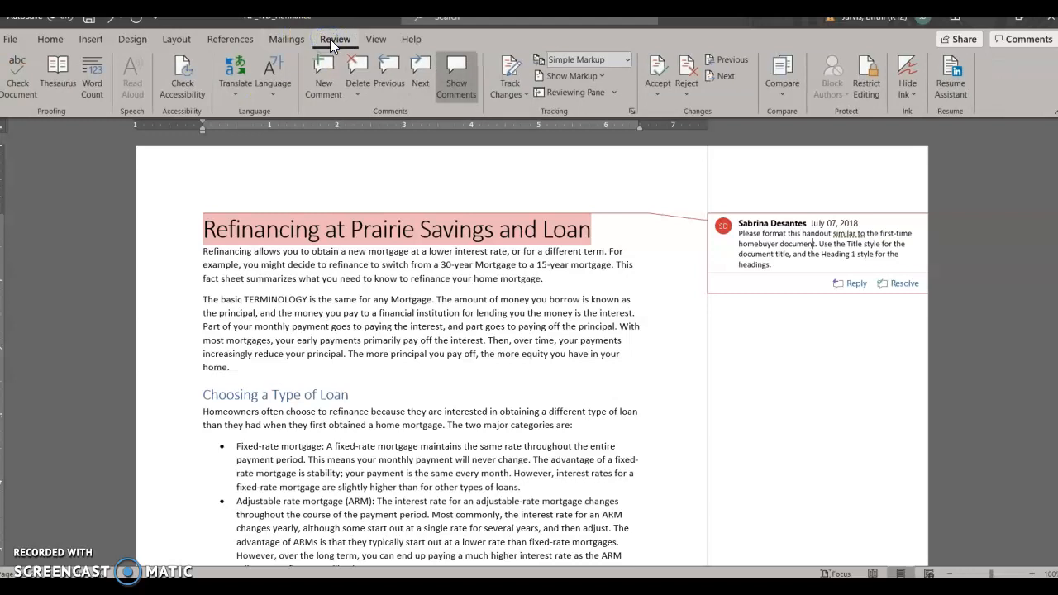
{"action": "left_click", "coordinate": [328, 46]}
{"action": "left_click", "coordinate": [814, 244]}
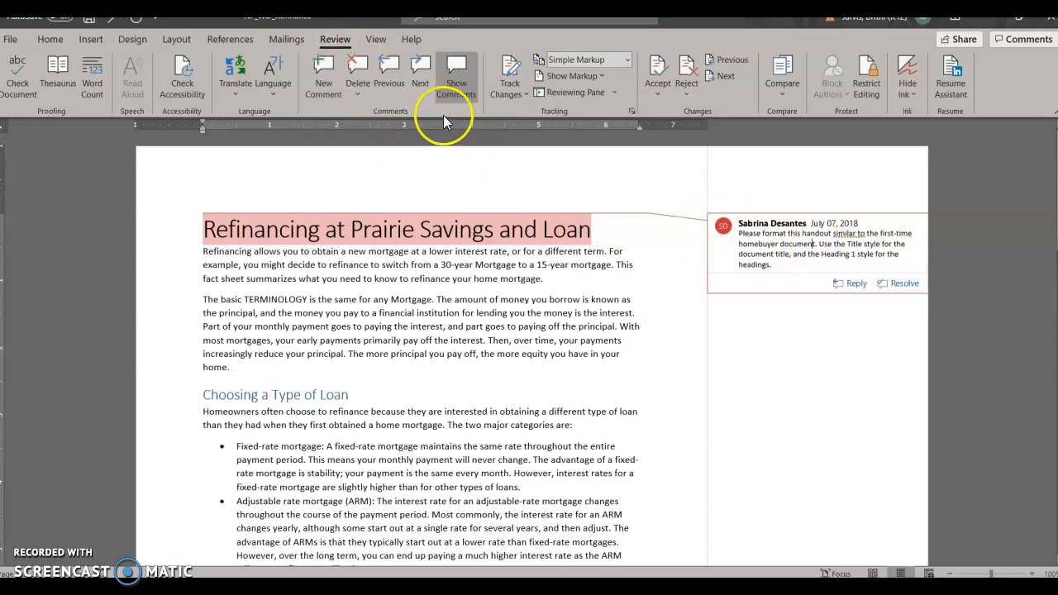
{"action": "left_click", "coordinate": [361, 94]}
{"action": "left_click", "coordinate": [385, 120]}
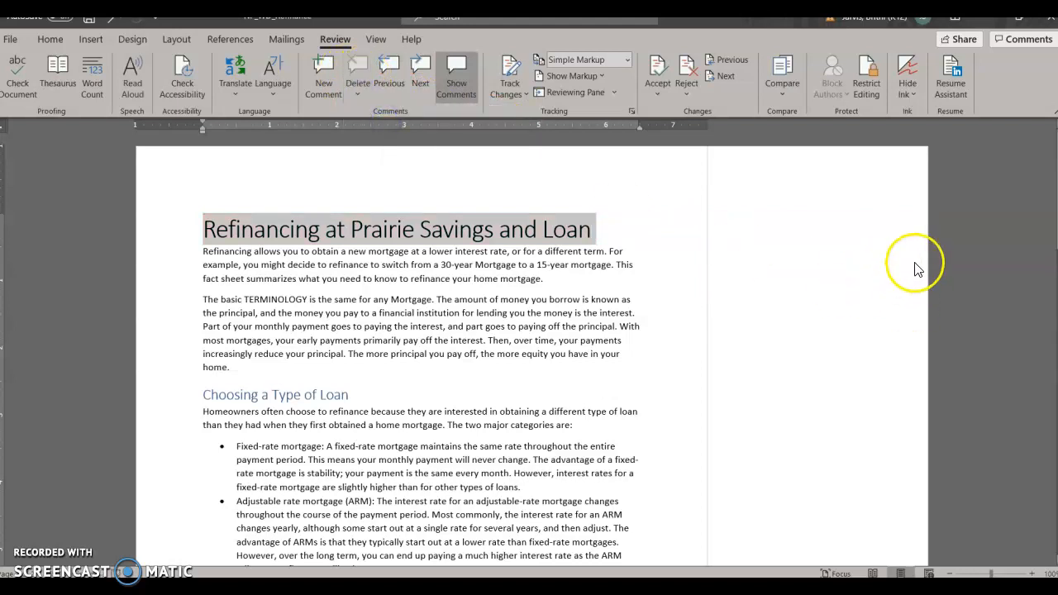
Step: Enter the preparer's first and last name after "Prepared by:" at the end of the document
{"action": "scroll", "coordinate": [916, 269], "scroll_direction": "down", "scroll_amount": 20}
{"action": "scroll", "coordinate": [867, 312], "scroll_direction": "down", "scroll_amount": 5}
{"action": "left_click", "coordinate": [767, 416]}
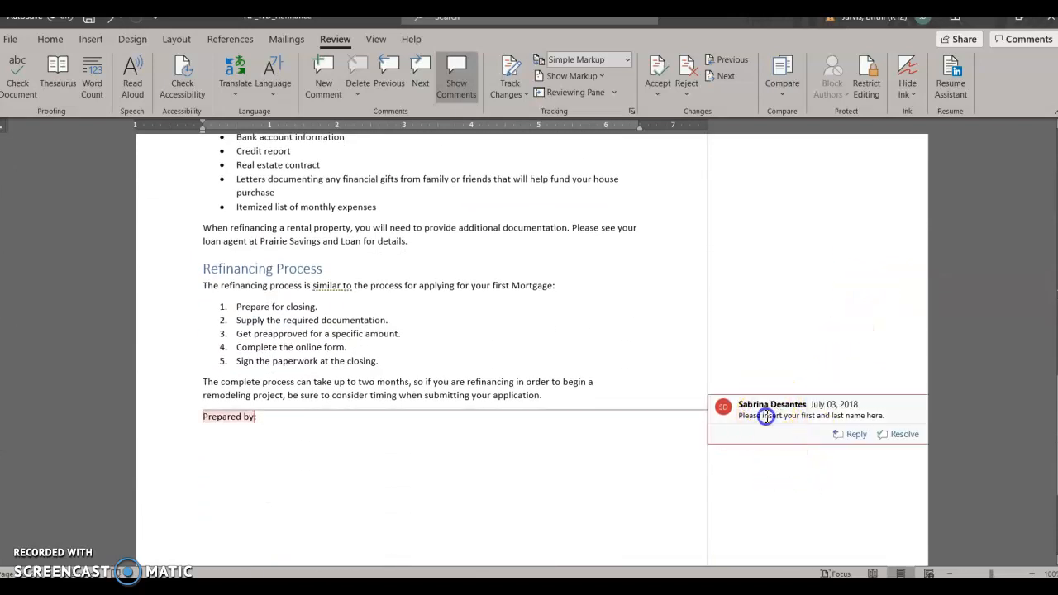
{"action": "scroll", "coordinate": [852, 456], "scroll_direction": "down", "scroll_amount": 2}
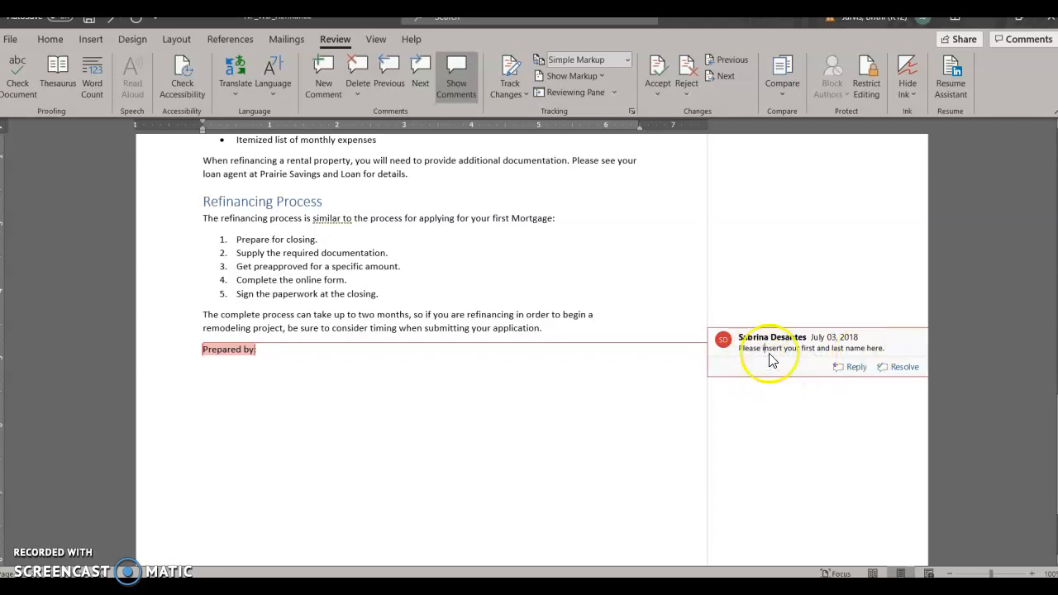
{"action": "left_click", "coordinate": [285, 356]}
{"action": "type", "text": "Britni Jarvis"}
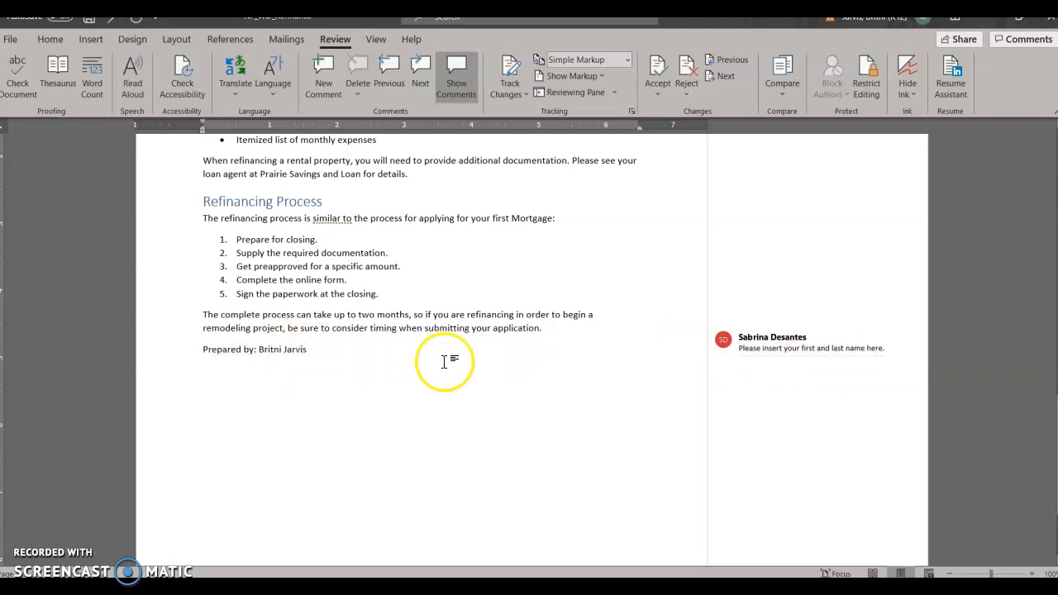
Step: Remove the reviewer's comment on the "Prepared by" line by deleting all comments in the document
{"action": "left_click", "coordinate": [761, 347]}
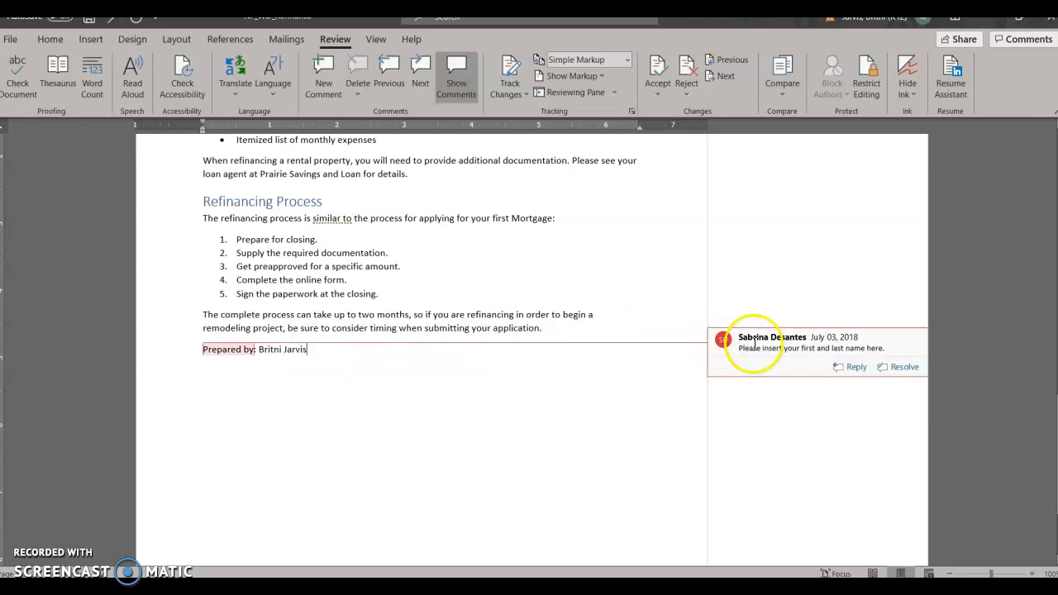
{"action": "left_click", "coordinate": [358, 93]}
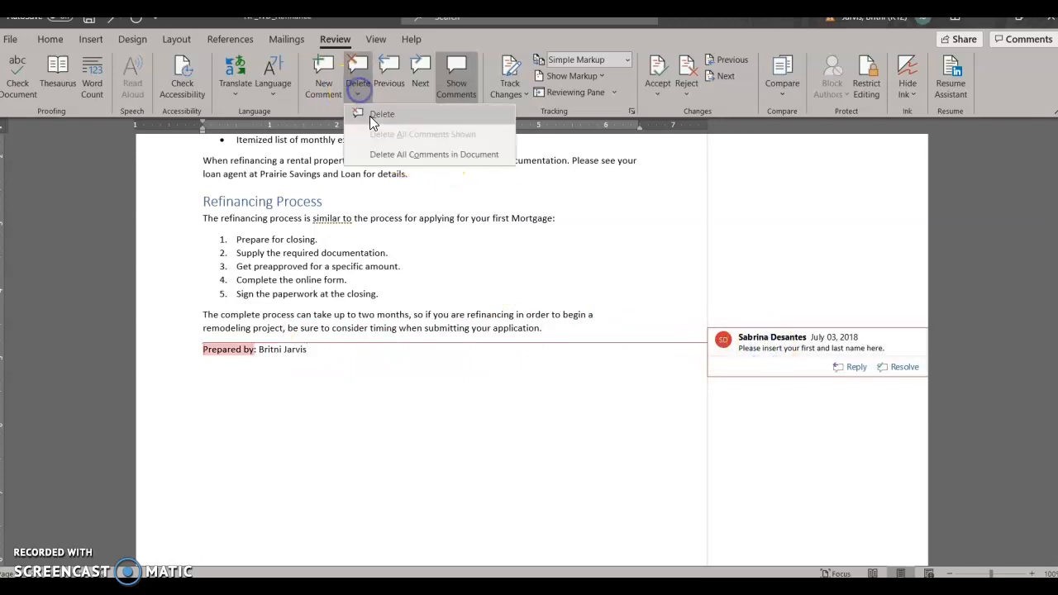
{"action": "left_click", "coordinate": [397, 153]}
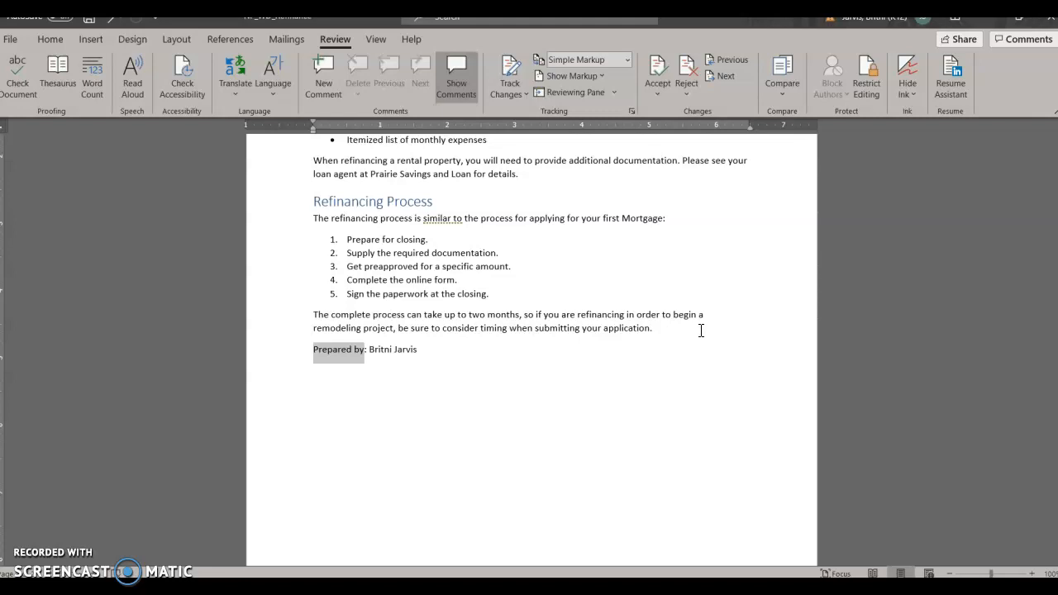
{"action": "left_click", "coordinate": [613, 346]}
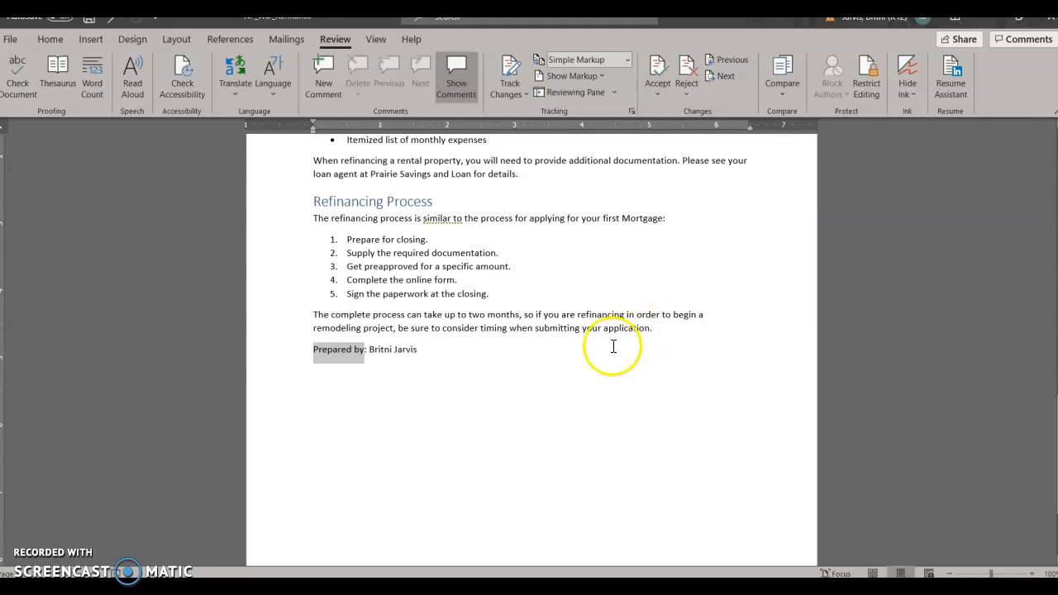
{"action": "scroll", "coordinate": [429, 355], "scroll_direction": "up", "scroll_amount": 15}
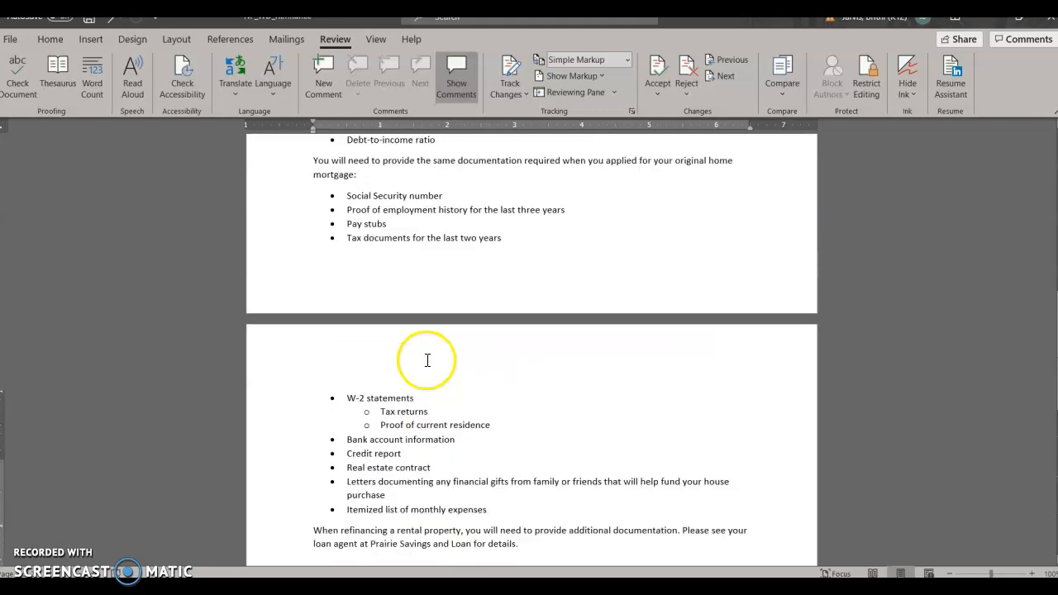
{"action": "scroll", "coordinate": [430, 364], "scroll_direction": "up", "scroll_amount": 5}
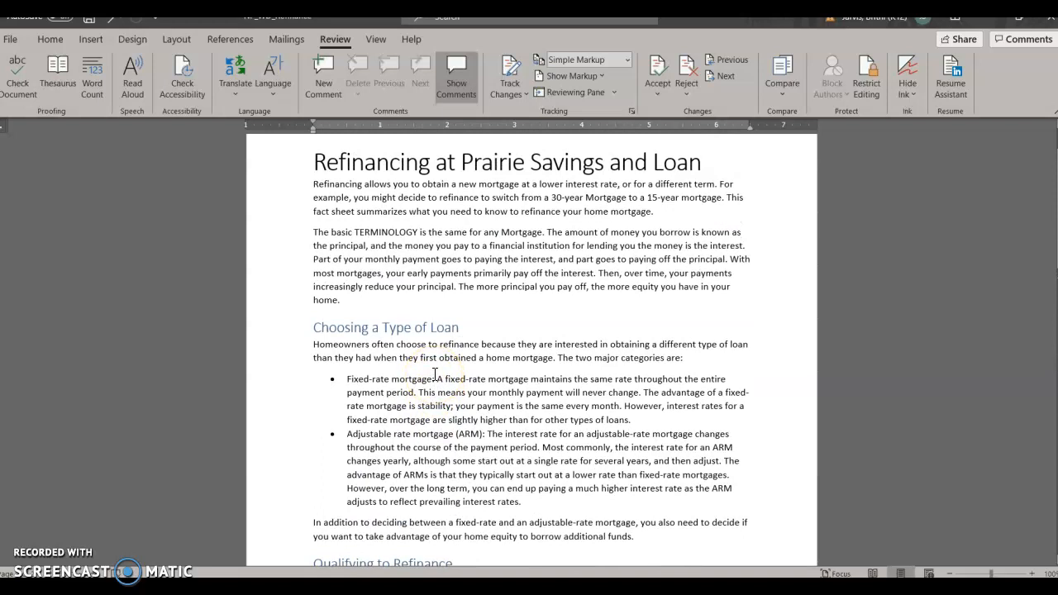
{"action": "scroll", "coordinate": [436, 375], "scroll_direction": "up", "scroll_amount": 1}
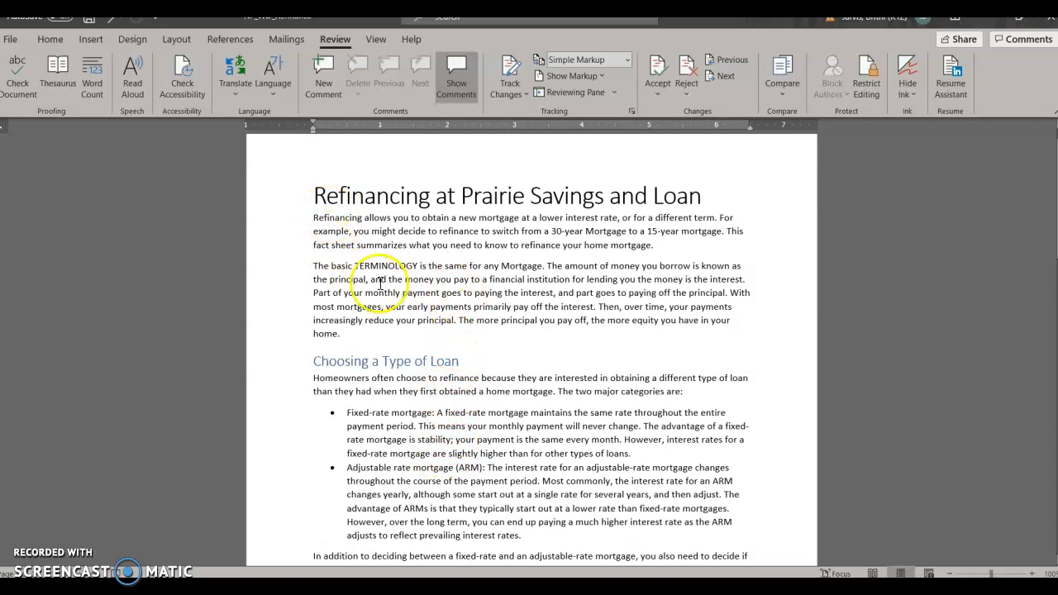
Step: Change the word "TERMINOLOGY" in the second body paragraph to lowercase
{"action": "left_click_drag", "start_coordinate": [355, 266], "coordinate": [420, 266]}
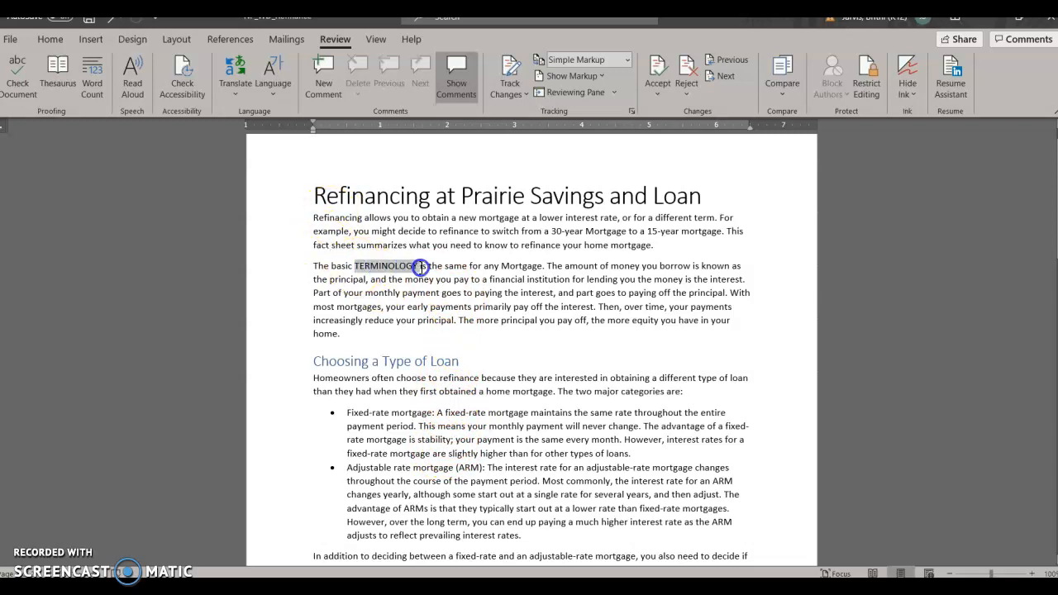
{"action": "left_click", "coordinate": [52, 40]}
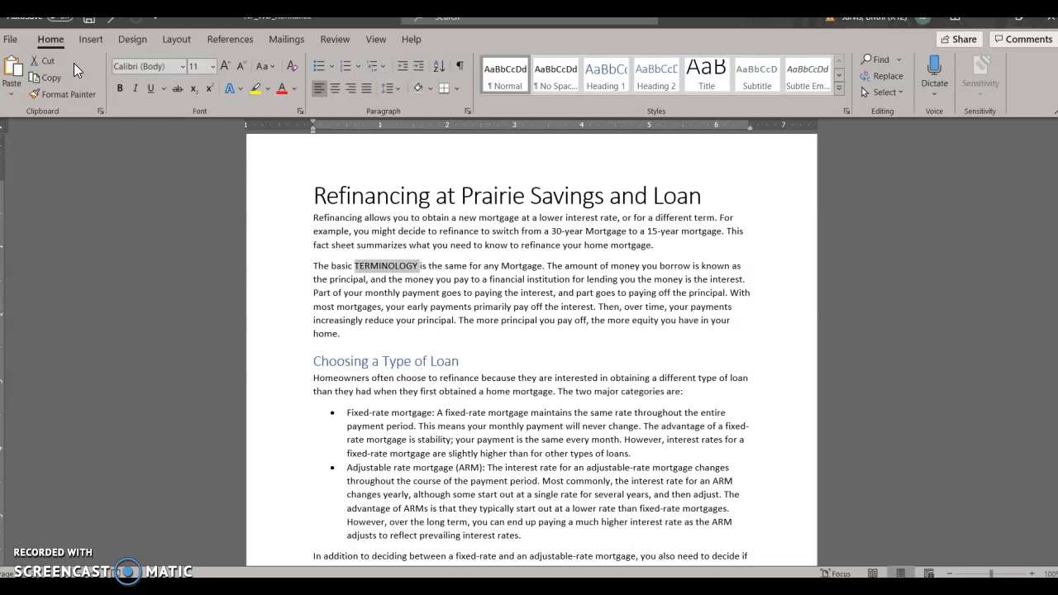
{"action": "left_click", "coordinate": [51, 43]}
{"action": "left_click", "coordinate": [273, 67]}
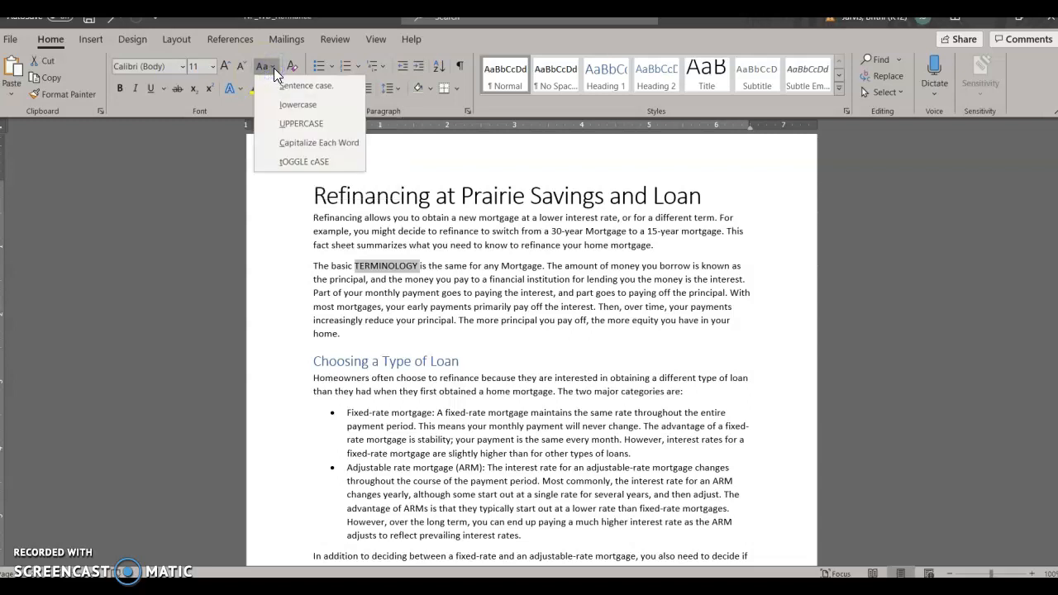
{"action": "left_click", "coordinate": [280, 105]}
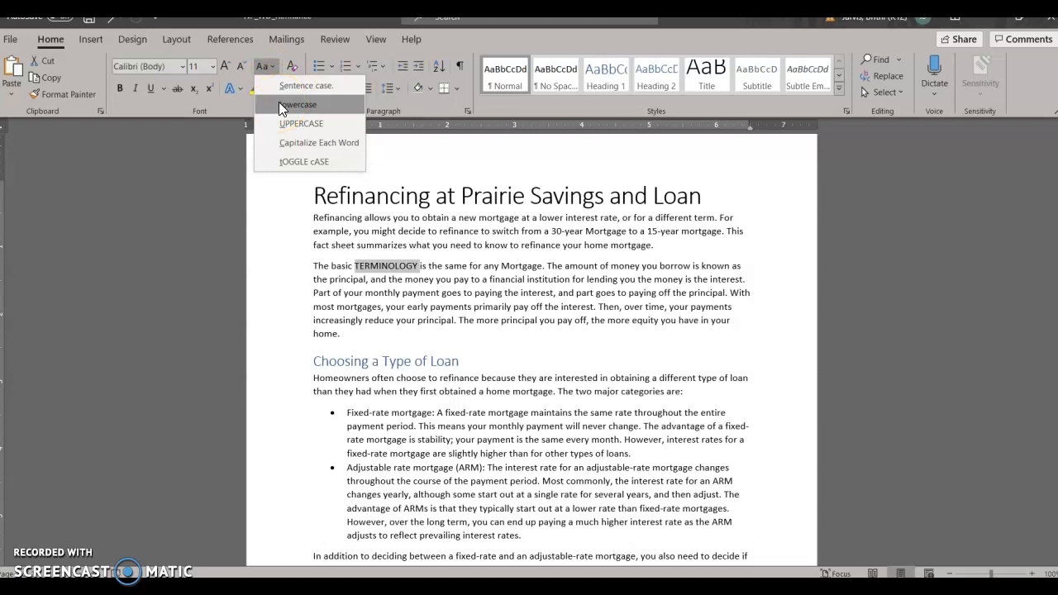
{"action": "left_click", "coordinate": [279, 104]}
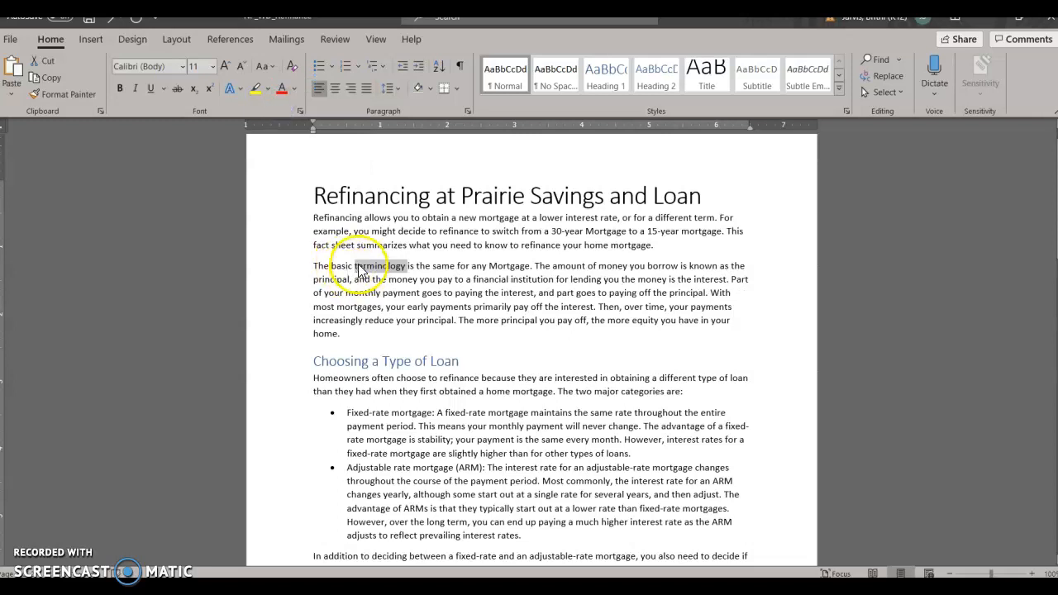
Step: Attach a new comment to the word "terminology" reading "Changed the word to all lowercase."
{"action": "left_click", "coordinate": [335, 39]}
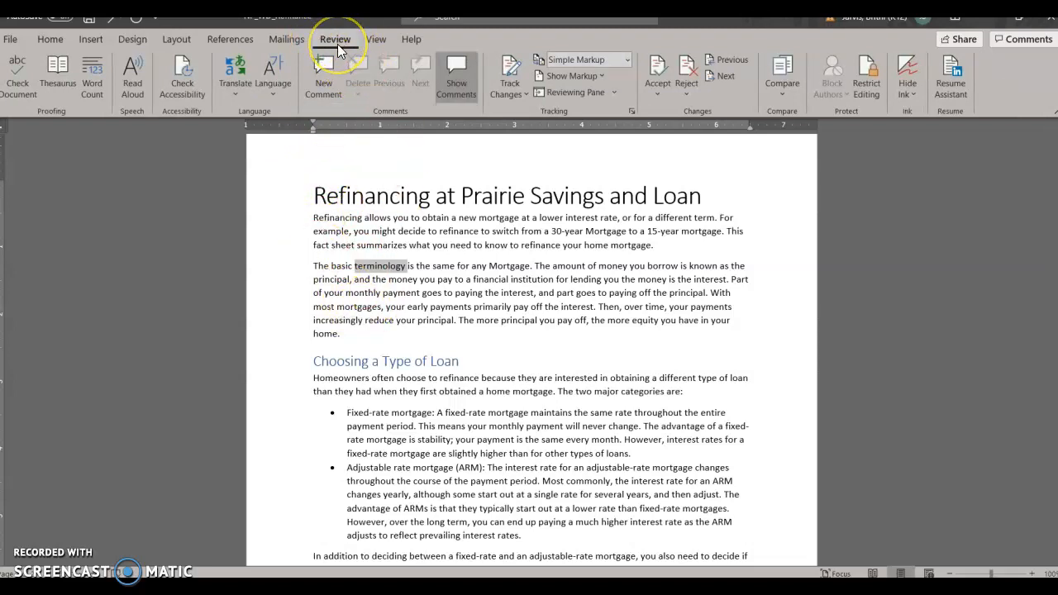
{"action": "left_click", "coordinate": [326, 85]}
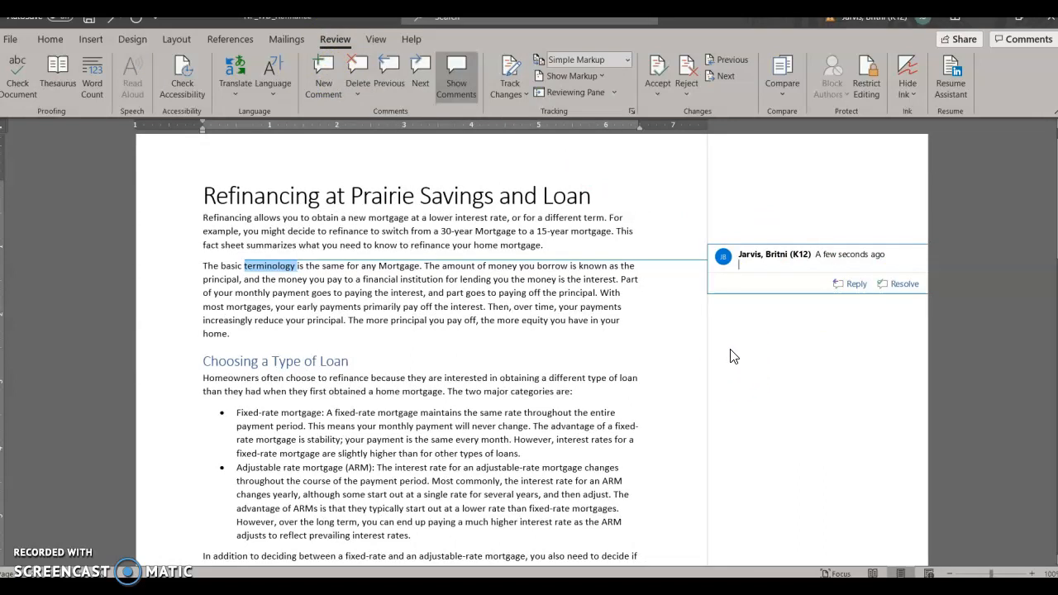
{"action": "type", "text": "Changed "}
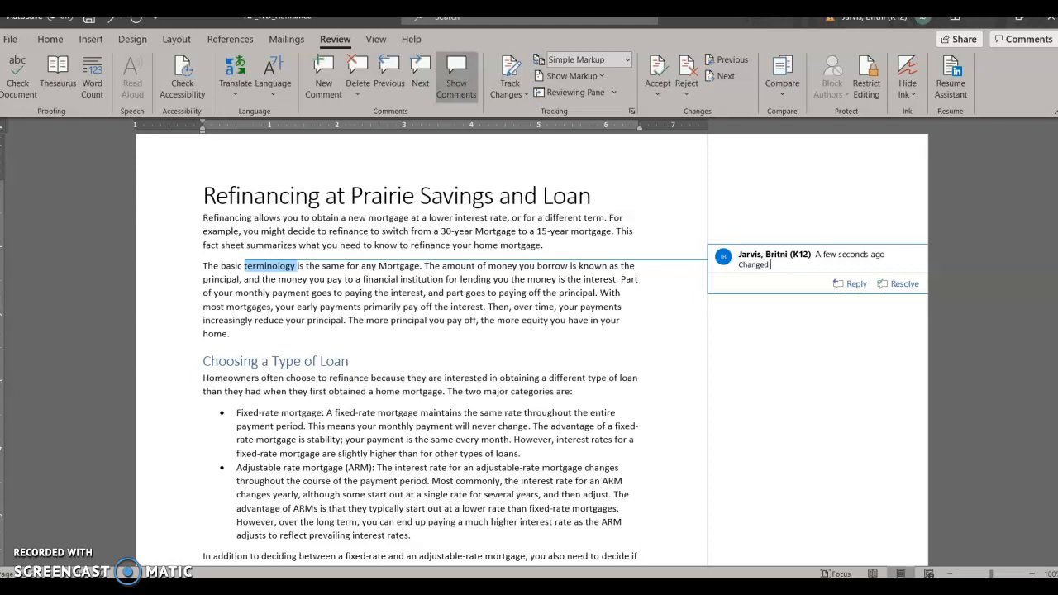
{"action": "type", "text": "the word to all lowercase."}
{"action": "left_click", "coordinate": [800, 484]}
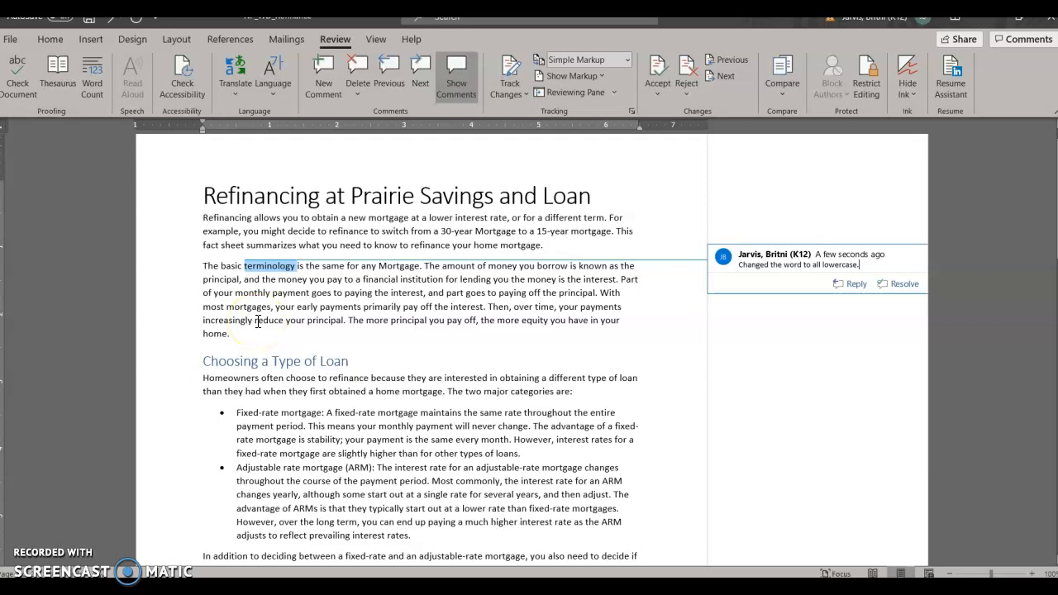
{"action": "left_click", "coordinate": [151, 399]}
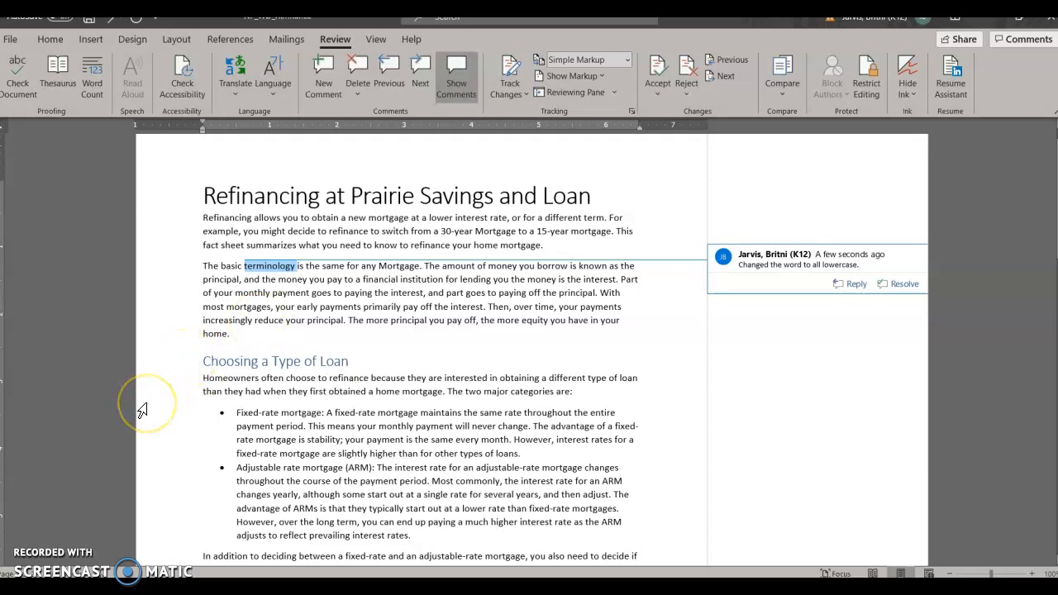
{"action": "left_click", "coordinate": [151, 411]}
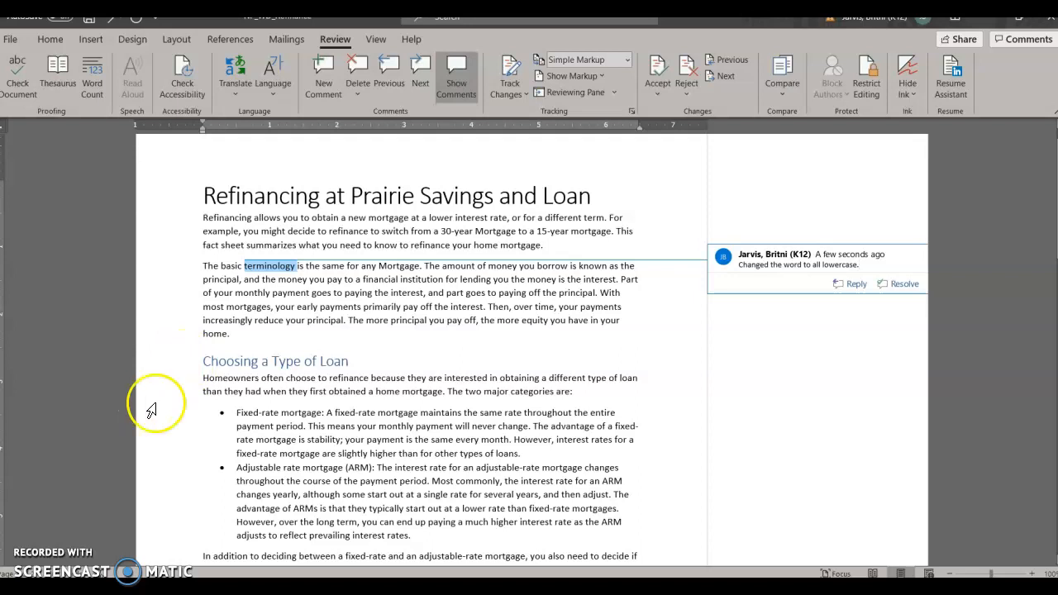
Step: Move the "Prepare for closing." item in the Refinancing Process list to just before "Sign the paperwork at the closing."
{"action": "scroll", "coordinate": [232, 434], "scroll_direction": "down", "scroll_amount": 3}
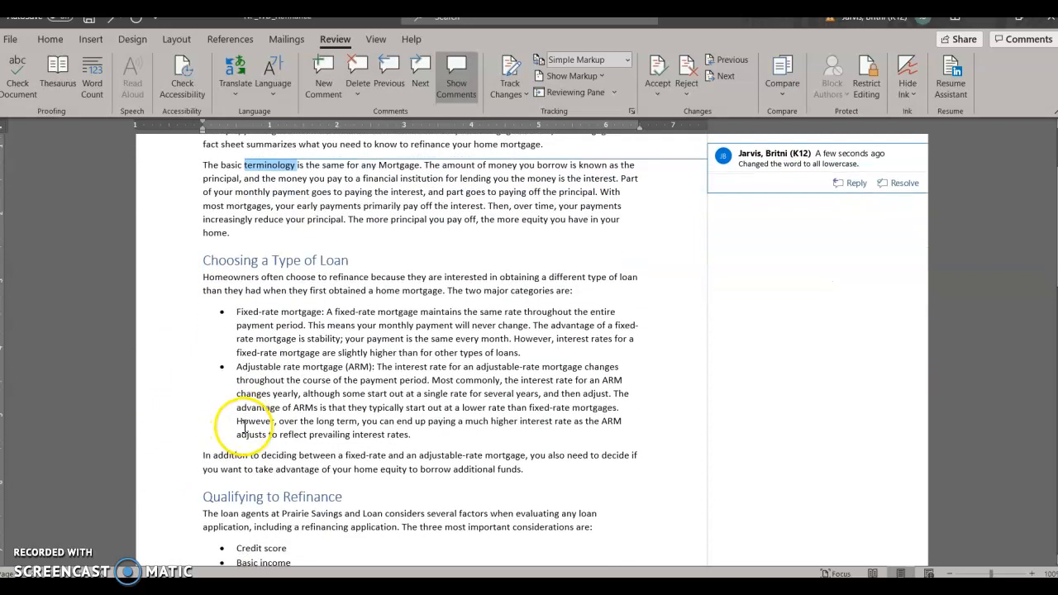
{"action": "scroll", "coordinate": [248, 425], "scroll_direction": "down", "scroll_amount": 10}
{"action": "scroll", "coordinate": [267, 415], "scroll_direction": "down", "scroll_amount": 12}
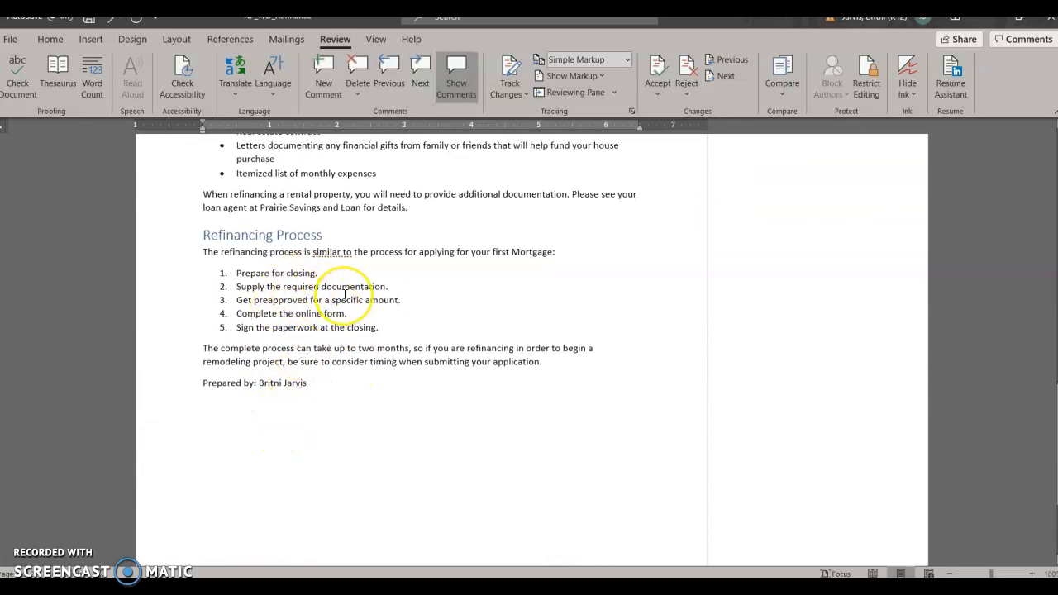
{"action": "left_click_drag", "start_coordinate": [235, 273], "coordinate": [317, 273]}
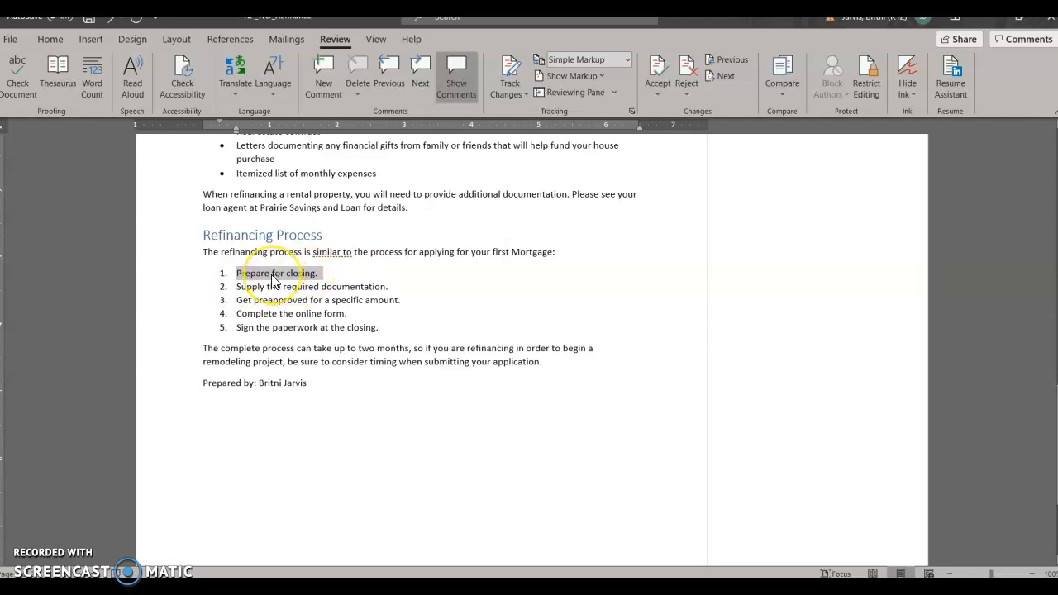
{"action": "left_click_drag", "start_coordinate": [272, 281], "coordinate": [243, 329]}
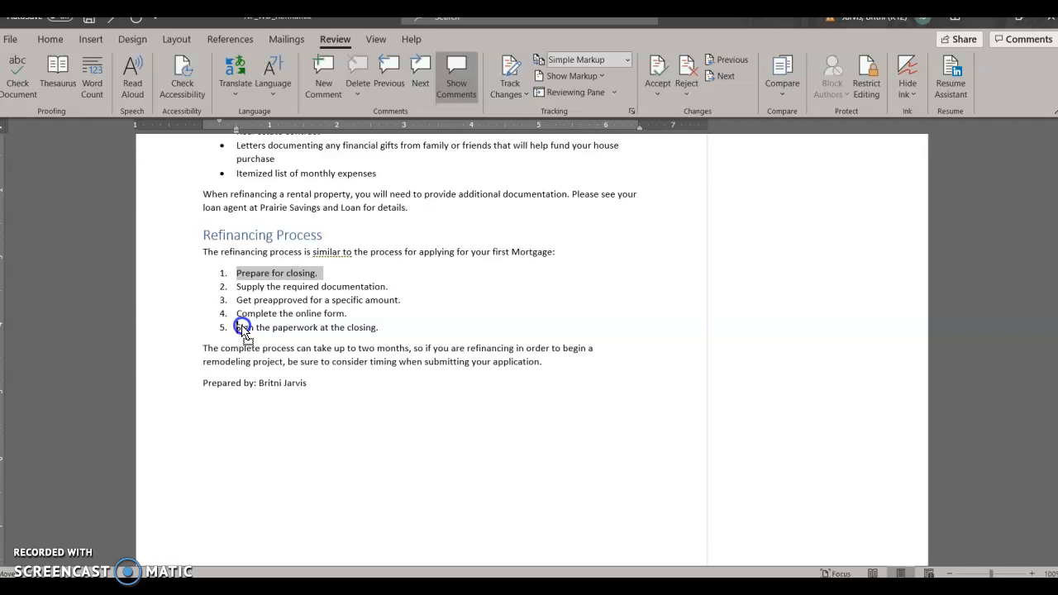
{"action": "left_click_drag", "start_coordinate": [243, 329], "coordinate": [243, 328]}
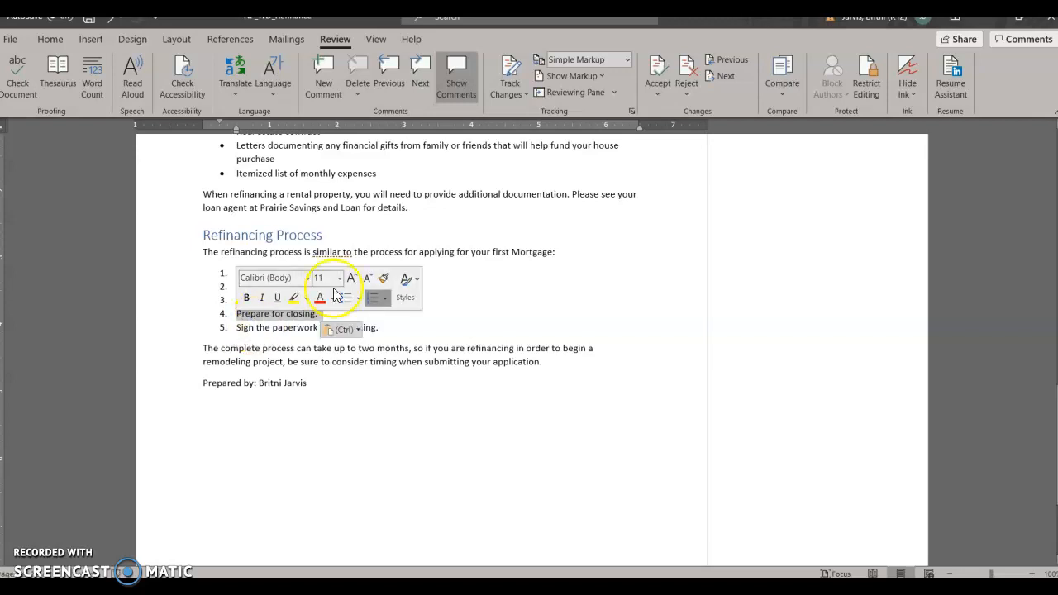
{"action": "left_click", "coordinate": [573, 305]}
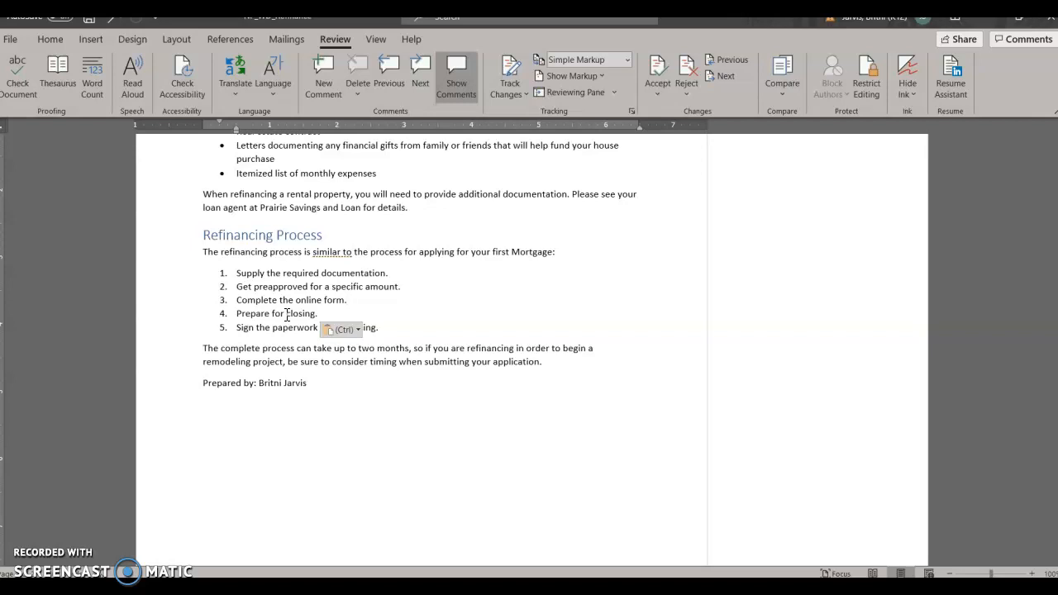
Step: Replace each capitalized "Mortgage" in the document with "mortgage" one at a time, using Match case, and close Find and Replace
{"action": "left_click", "coordinate": [51, 40]}
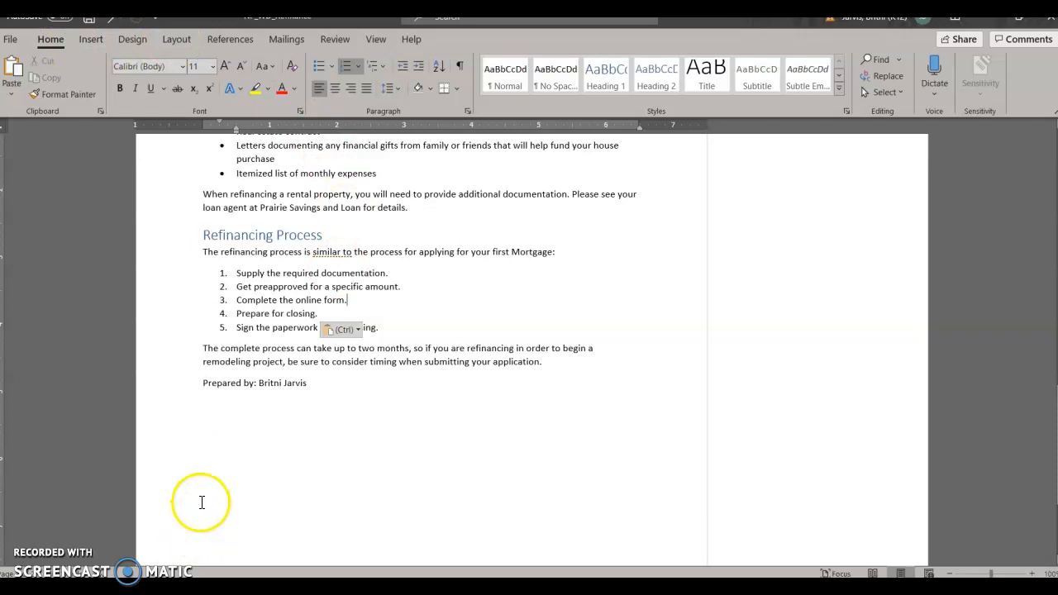
{"action": "scroll", "coordinate": [248, 413], "scroll_direction": "up", "scroll_amount": 8}
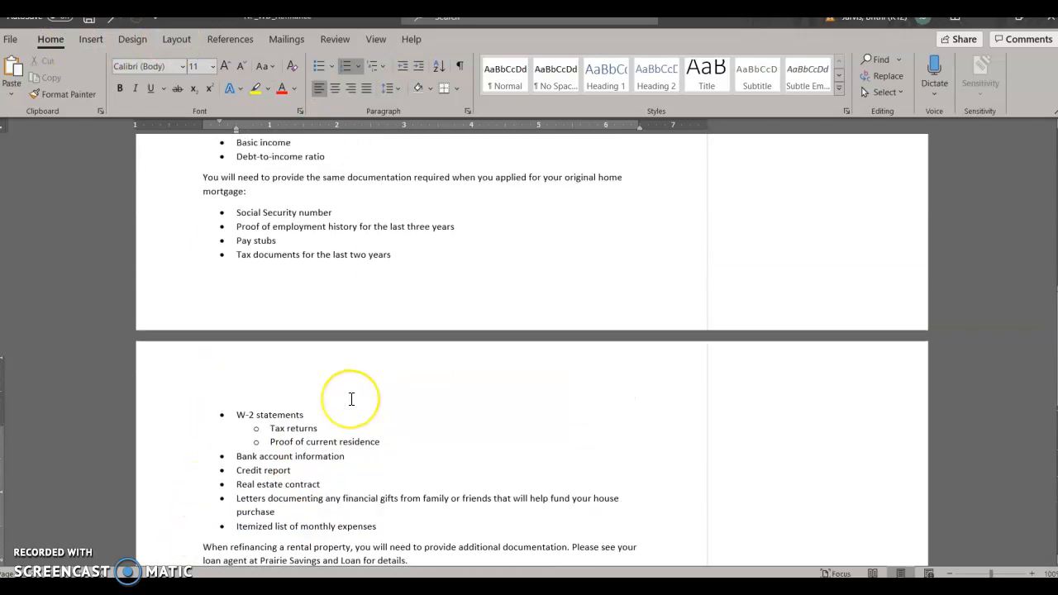
{"action": "scroll", "coordinate": [351, 399], "scroll_direction": "up", "scroll_amount": 2}
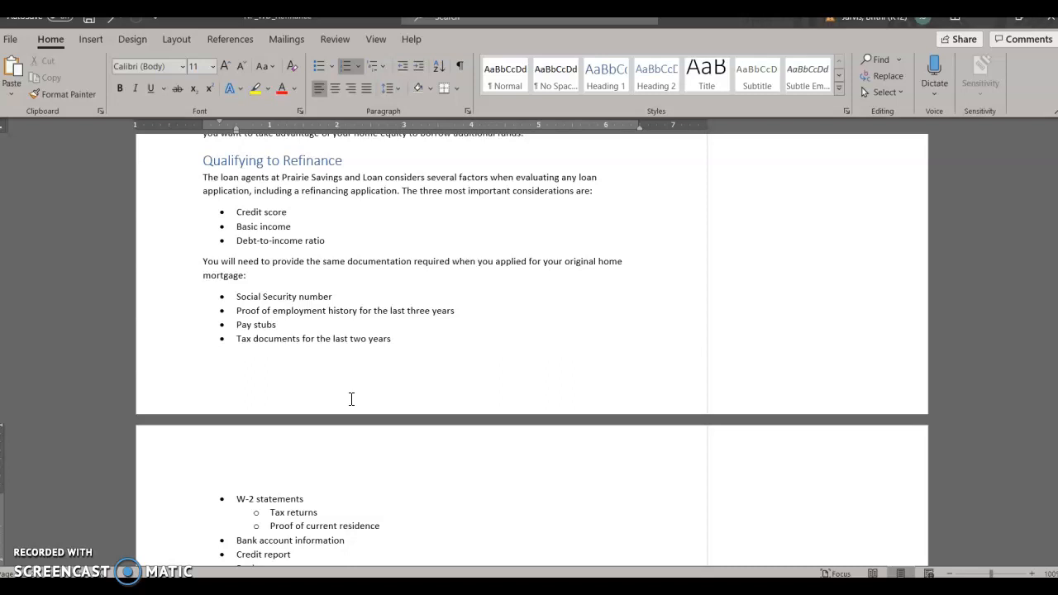
{"action": "left_click", "coordinate": [887, 75]}
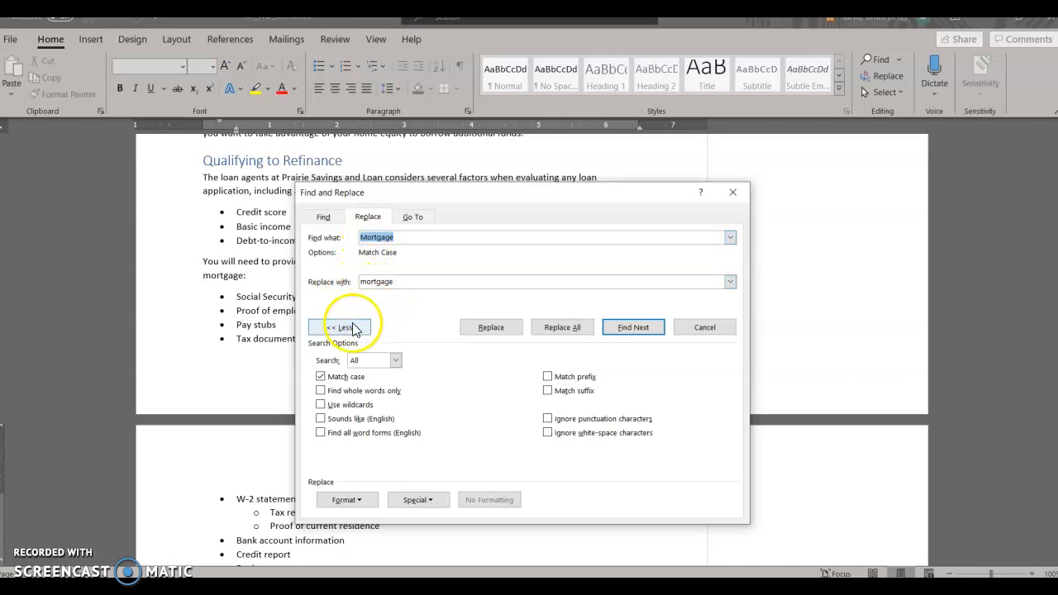
{"action": "left_click", "coordinate": [346, 328]}
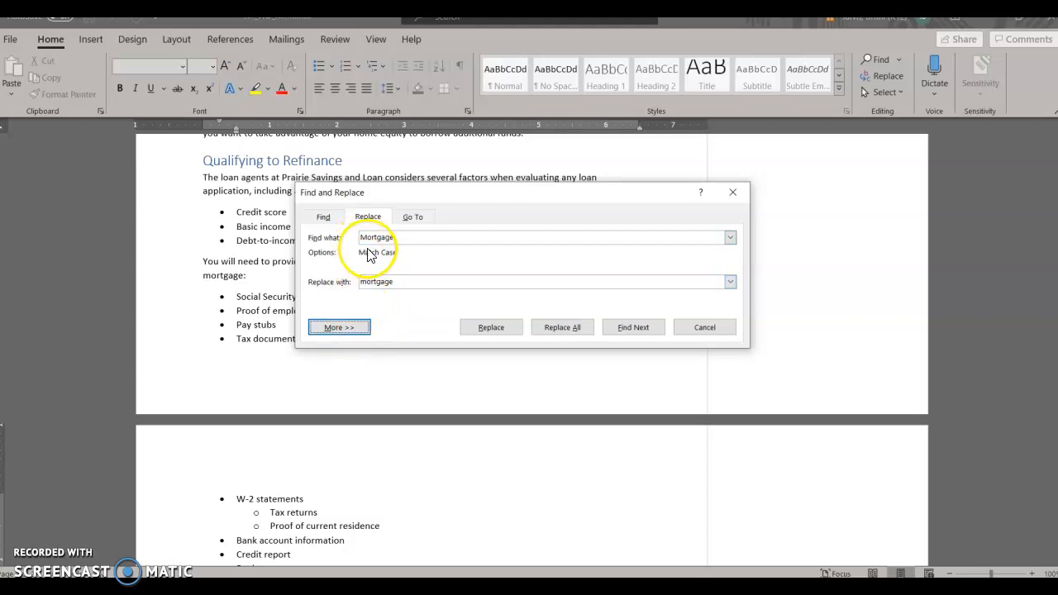
{"action": "left_click", "coordinate": [339, 327]}
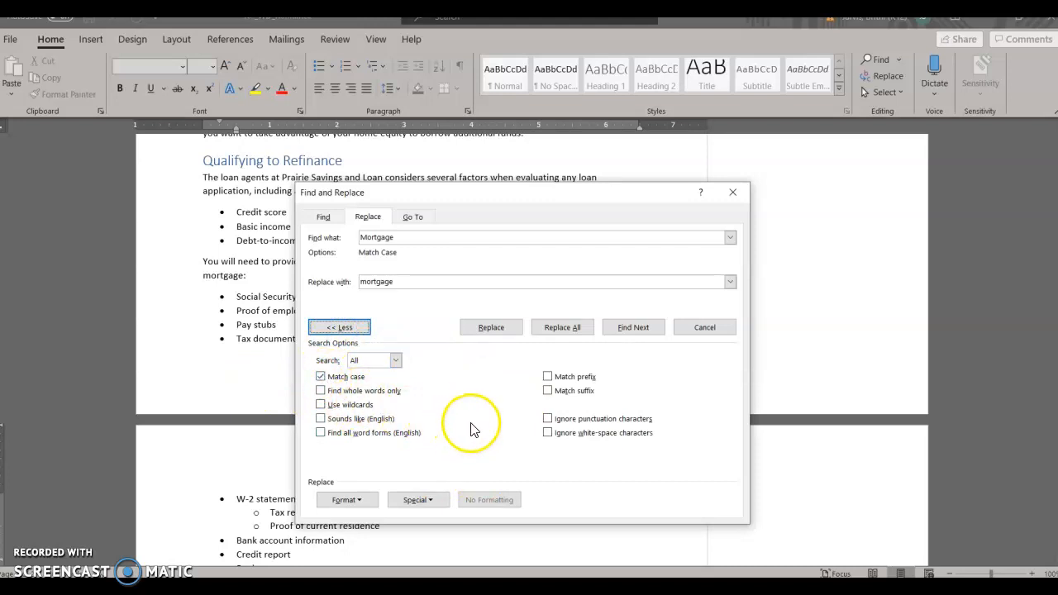
{"action": "left_click", "coordinate": [494, 329]}
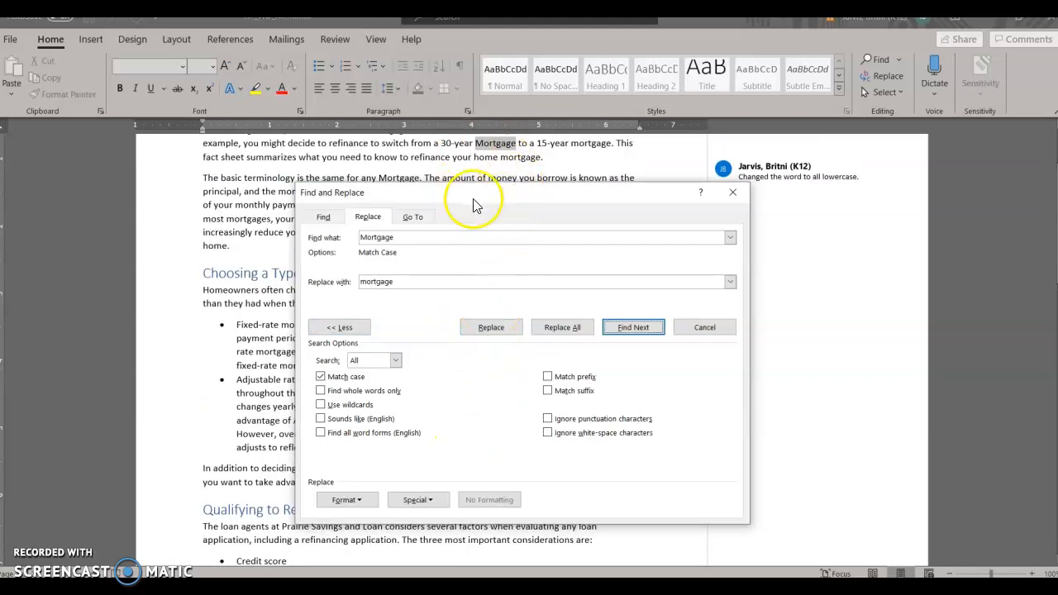
{"action": "left_click_drag", "start_coordinate": [493, 196], "coordinate": [658, 245]}
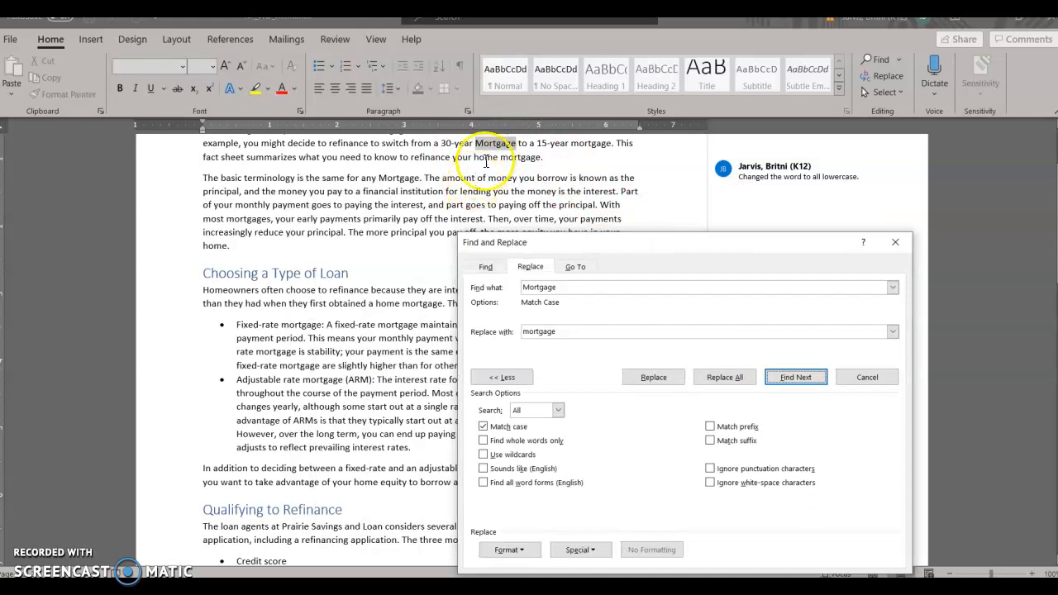
{"action": "left_click", "coordinate": [653, 378]}
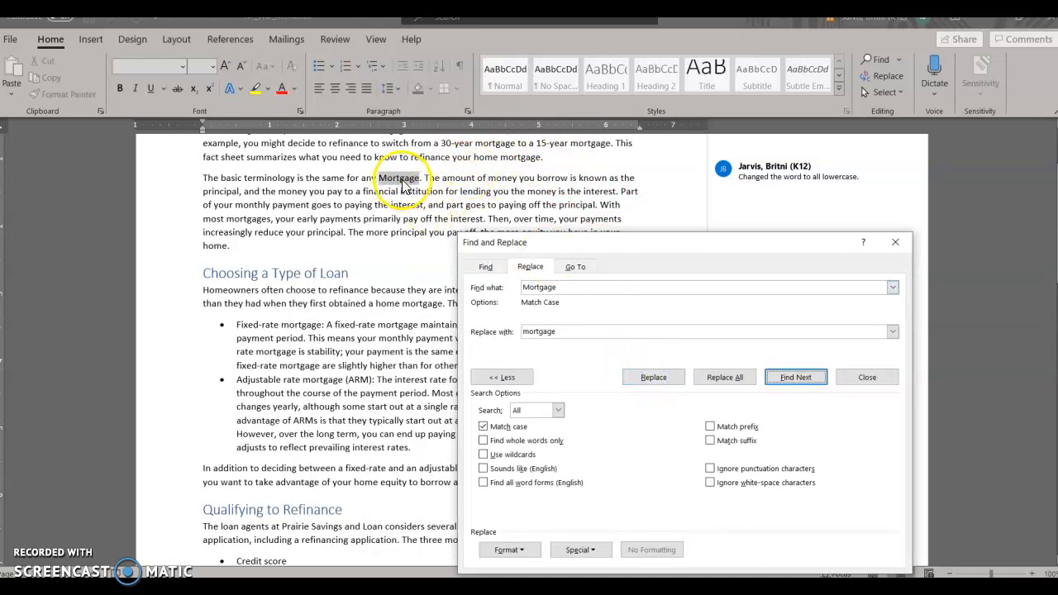
{"action": "left_click", "coordinate": [666, 382]}
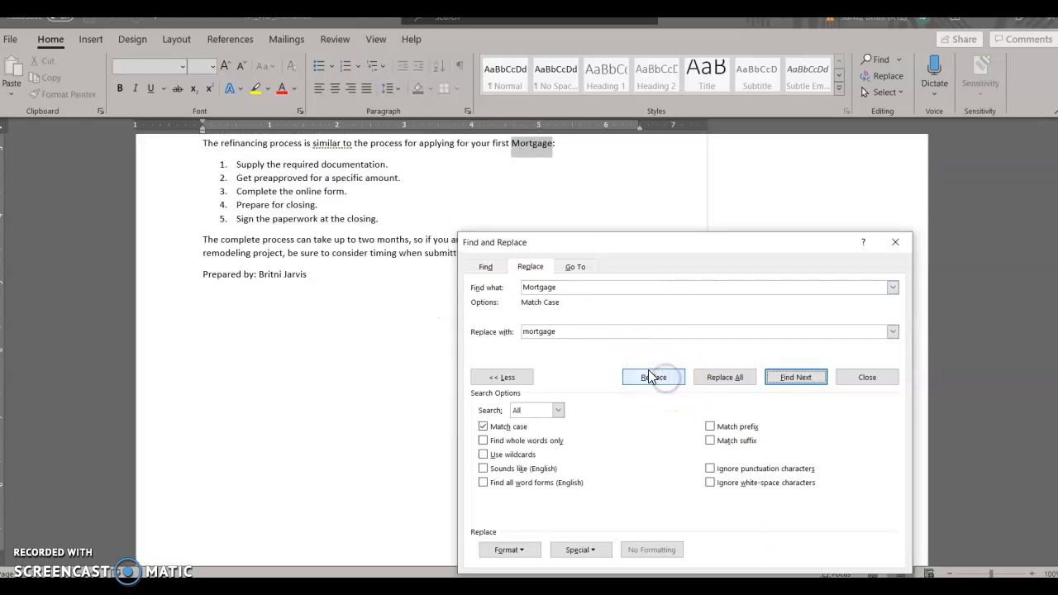
{"action": "left_click", "coordinate": [663, 378]}
{"action": "left_click", "coordinate": [534, 338]}
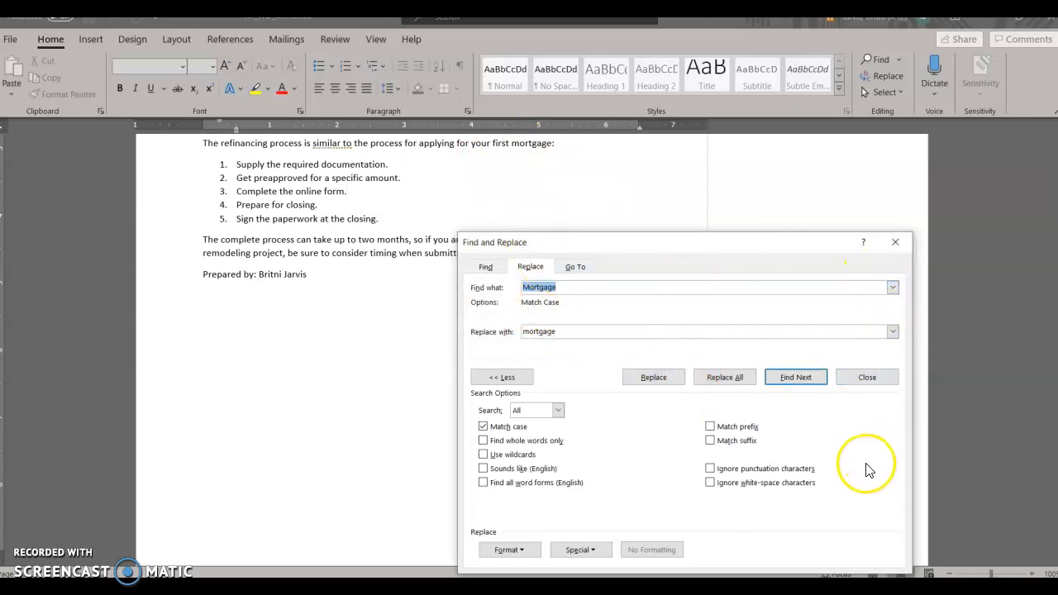
{"action": "left_click", "coordinate": [894, 242]}
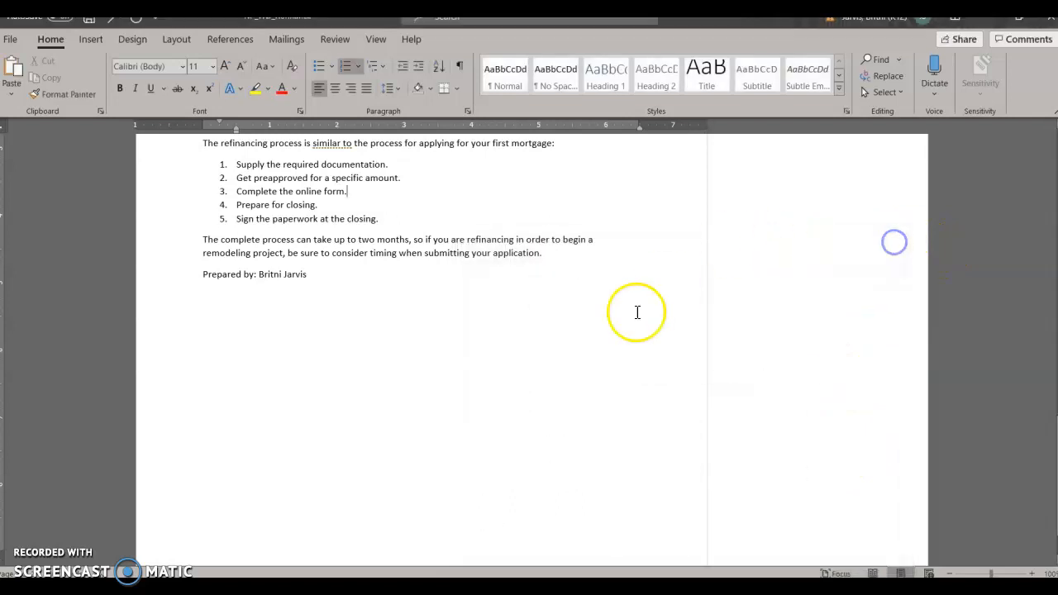
{"action": "scroll", "coordinate": [637, 310], "scroll_direction": "up", "scroll_amount": 3}
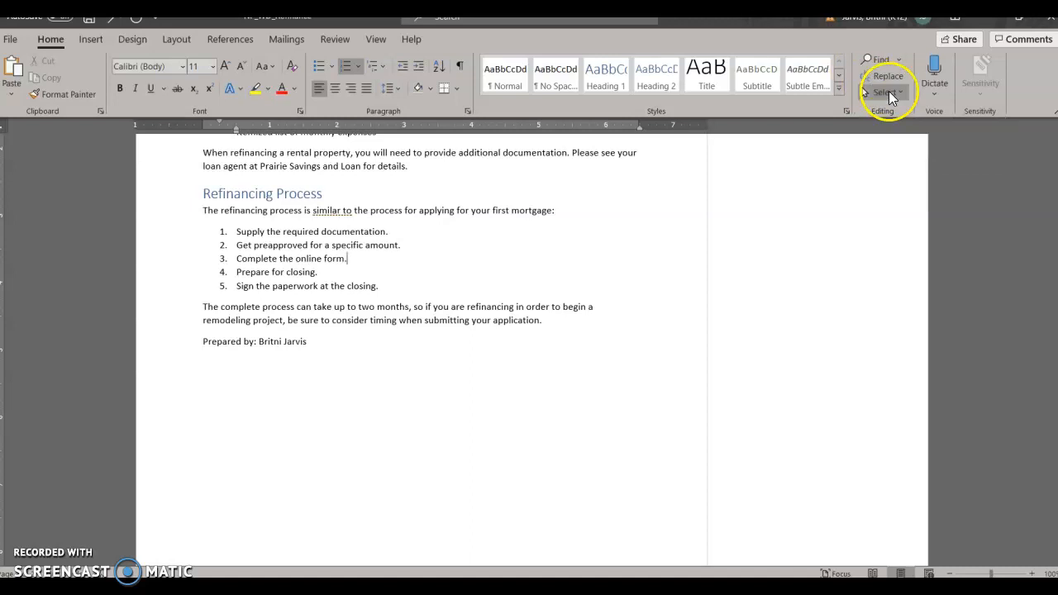
{"action": "left_click", "coordinate": [757, 138]}
{"action": "left_click", "coordinate": [527, 152]}
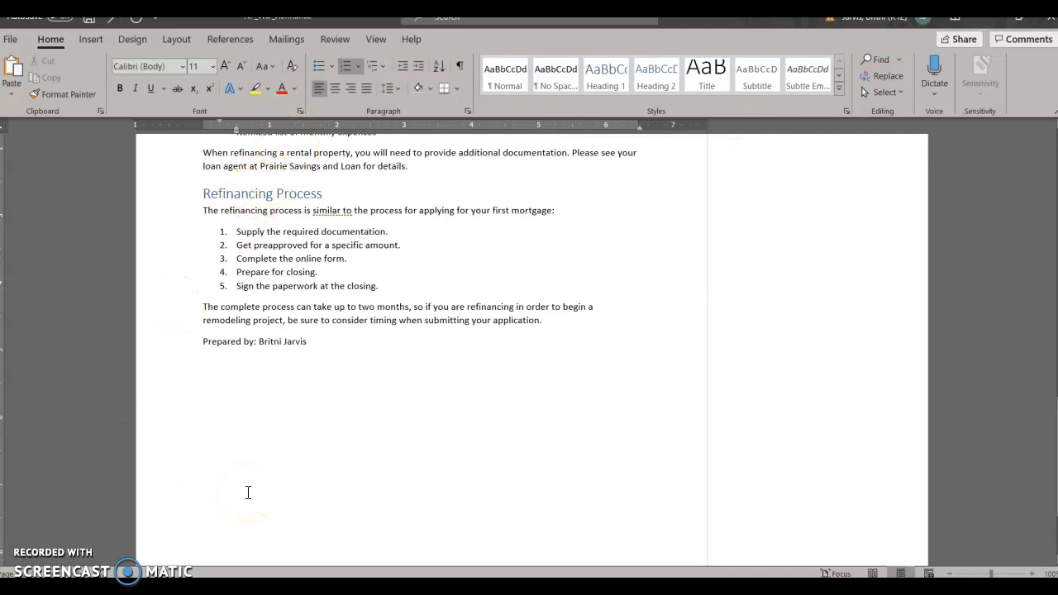
{"action": "scroll", "coordinate": [301, 464], "scroll_direction": "up", "scroll_amount": 2}
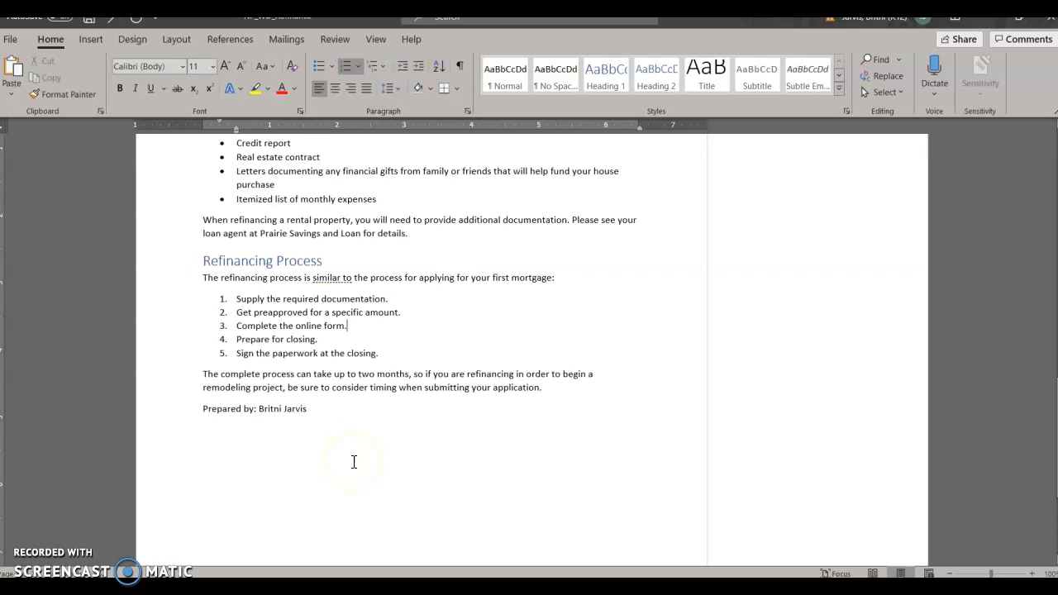
{"action": "scroll", "coordinate": [354, 463], "scroll_direction": "up", "scroll_amount": 15}
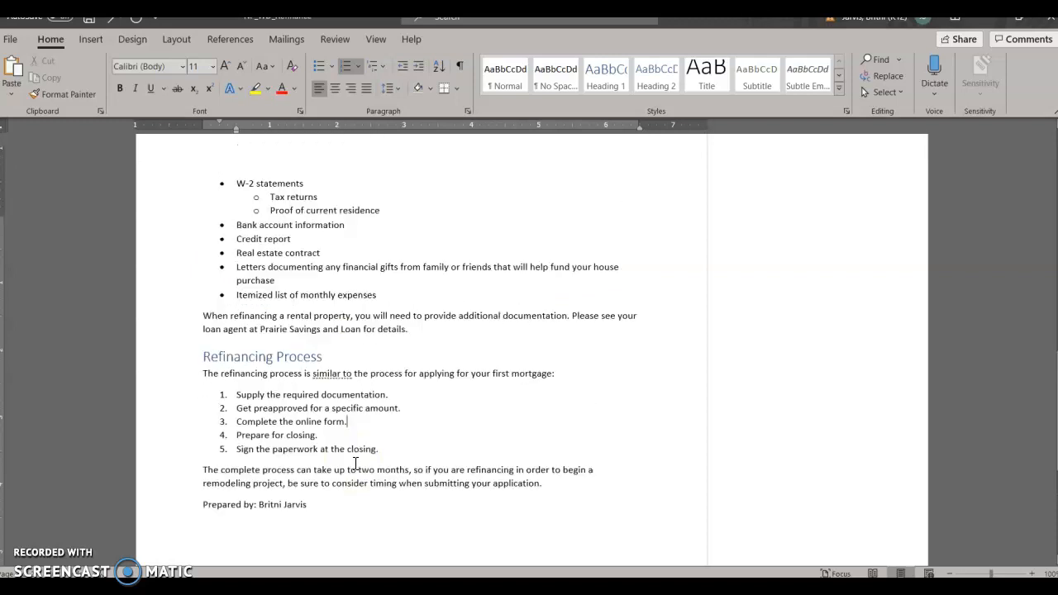
{"action": "scroll", "coordinate": [389, 445], "scroll_direction": "up", "scroll_amount": 3}
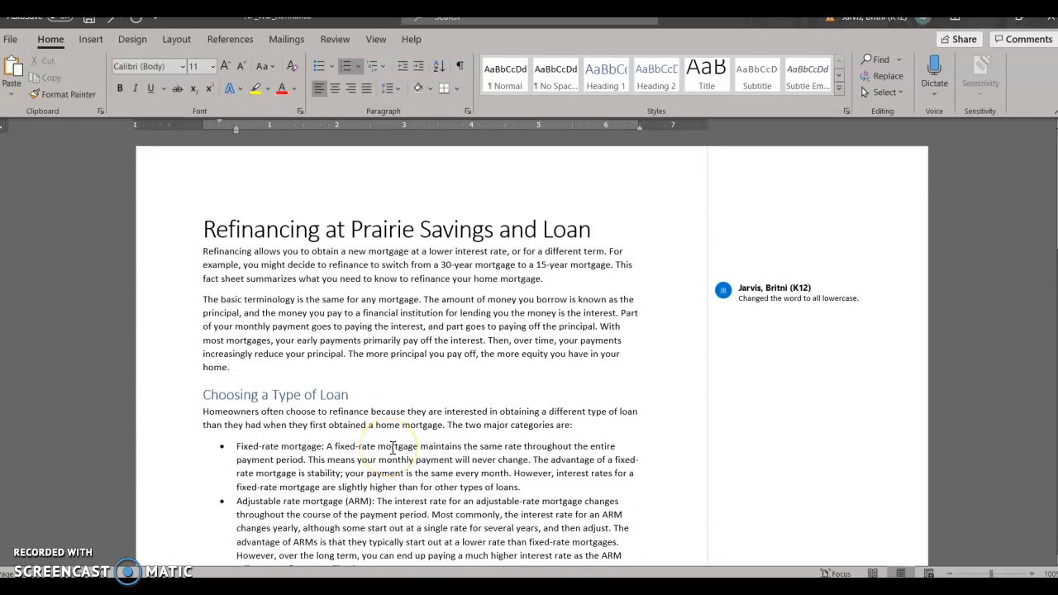
{"action": "scroll", "coordinate": [394, 447], "scroll_direction": "down", "scroll_amount": 5}
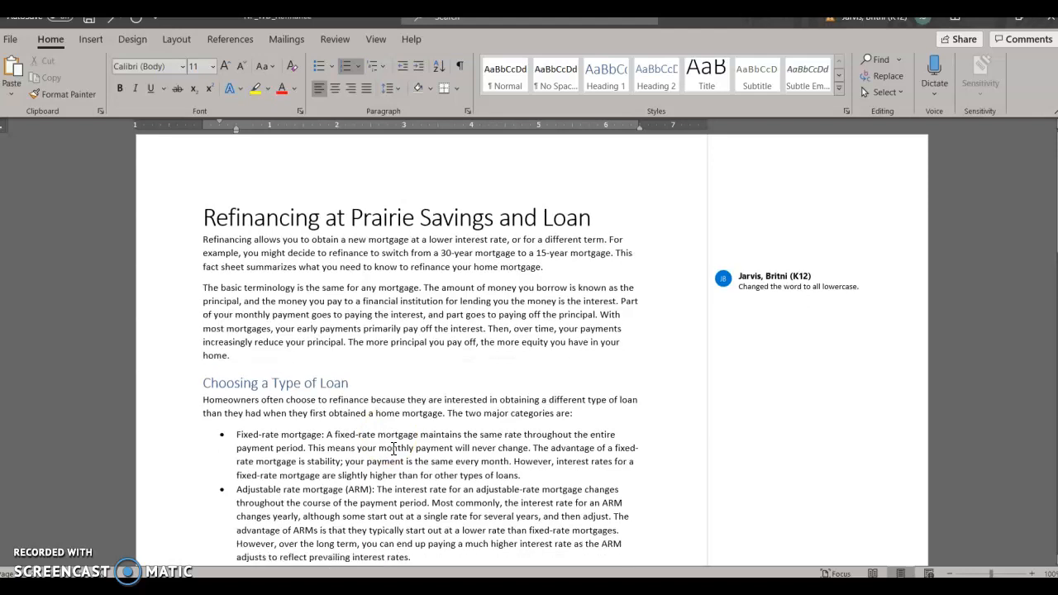
Step: Copy the three bulleted considerations from "Credit score" to "Debt-to-income ratio" and display the Office Clipboard contents
{"action": "left_click_drag", "start_coordinate": [237, 480], "coordinate": [327, 506]}
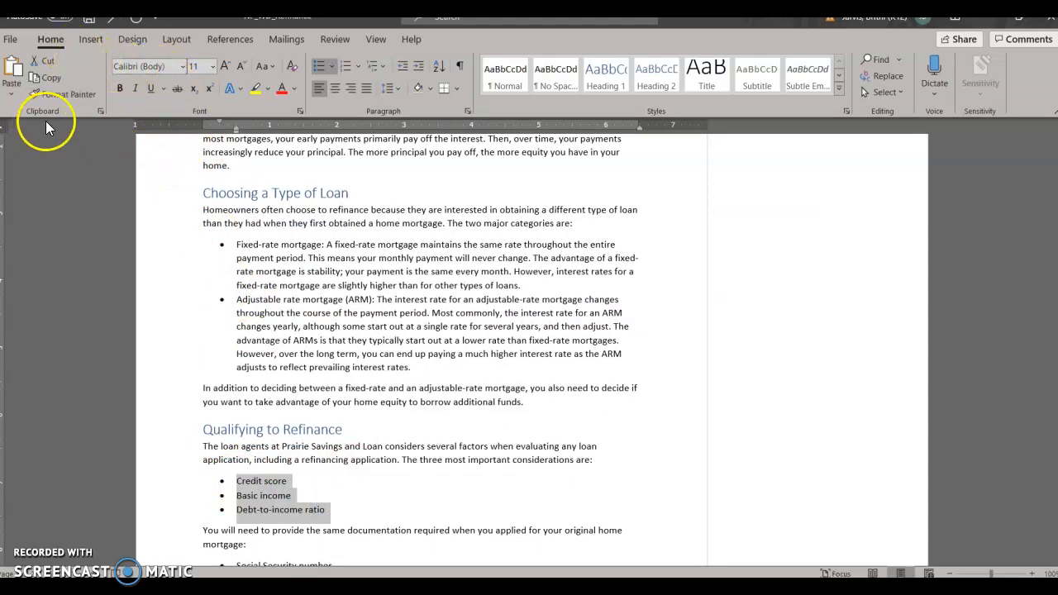
{"action": "left_click", "coordinate": [51, 80]}
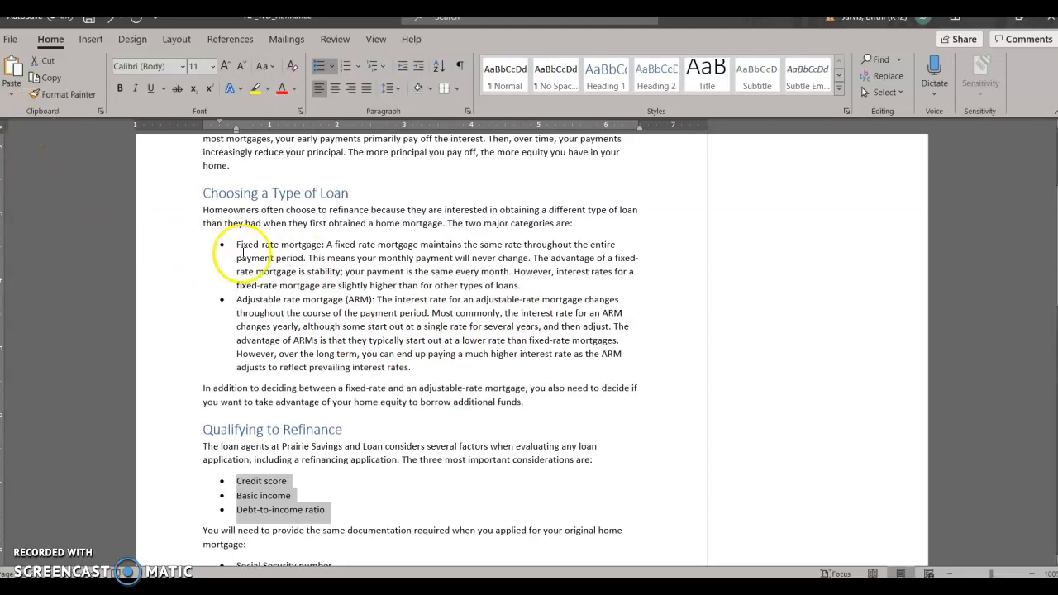
{"action": "left_click", "coordinate": [101, 113]}
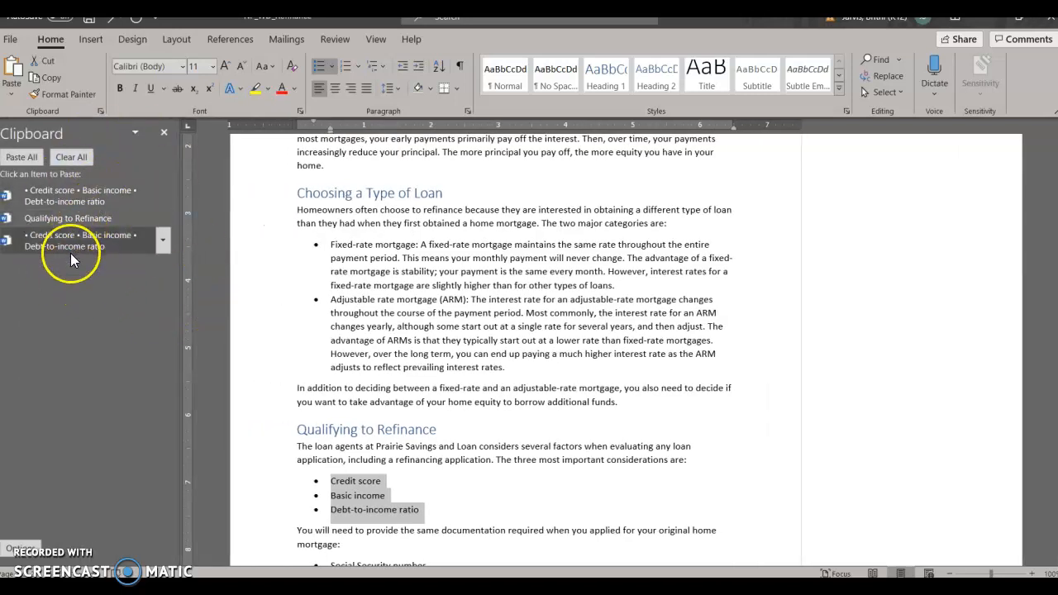
Step: Delete the newest duplicate bulleted-list entry from the Clipboard and select the "Qualifying to Refinance" heading
{"action": "left_click", "coordinate": [162, 196]}
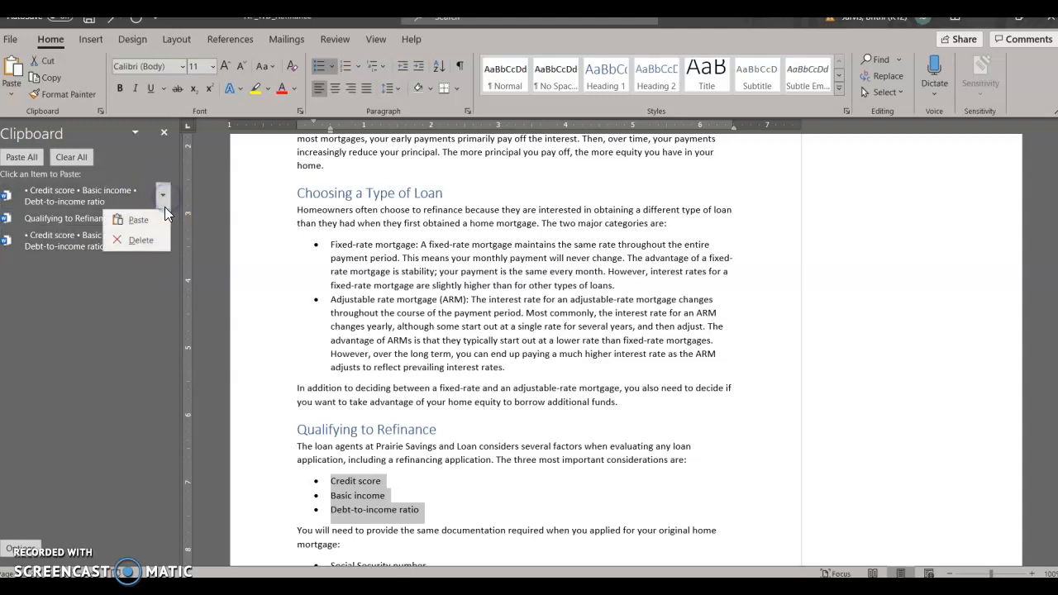
{"action": "left_click", "coordinate": [142, 238]}
{"action": "left_click", "coordinate": [76, 212]}
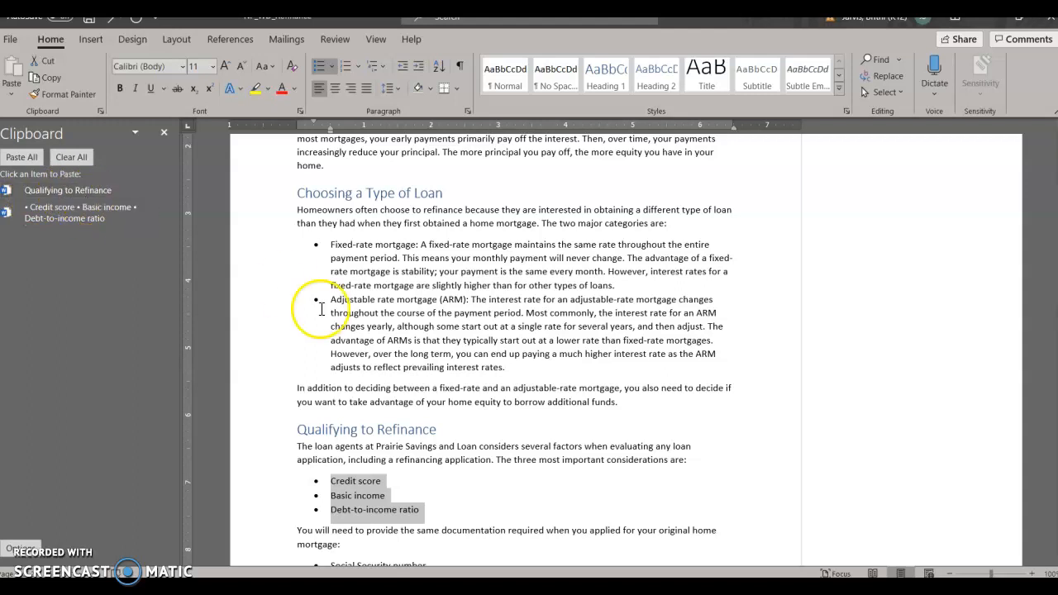
{"action": "left_click_drag", "start_coordinate": [295, 429], "coordinate": [437, 429]}
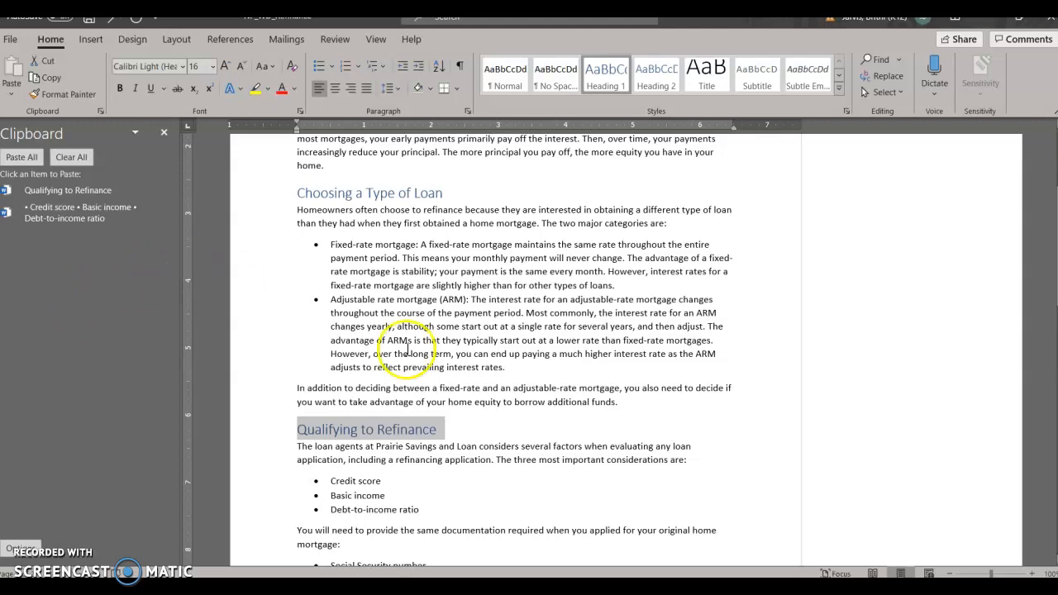
Step: Replace "similar to" with the suggested concise wording "like" in the sentence below the Refinancing Process heading
{"action": "scroll", "coordinate": [463, 372], "scroll_direction": "down", "scroll_amount": 9}
{"action": "scroll", "coordinate": [496, 397], "scroll_direction": "down", "scroll_amount": 6}
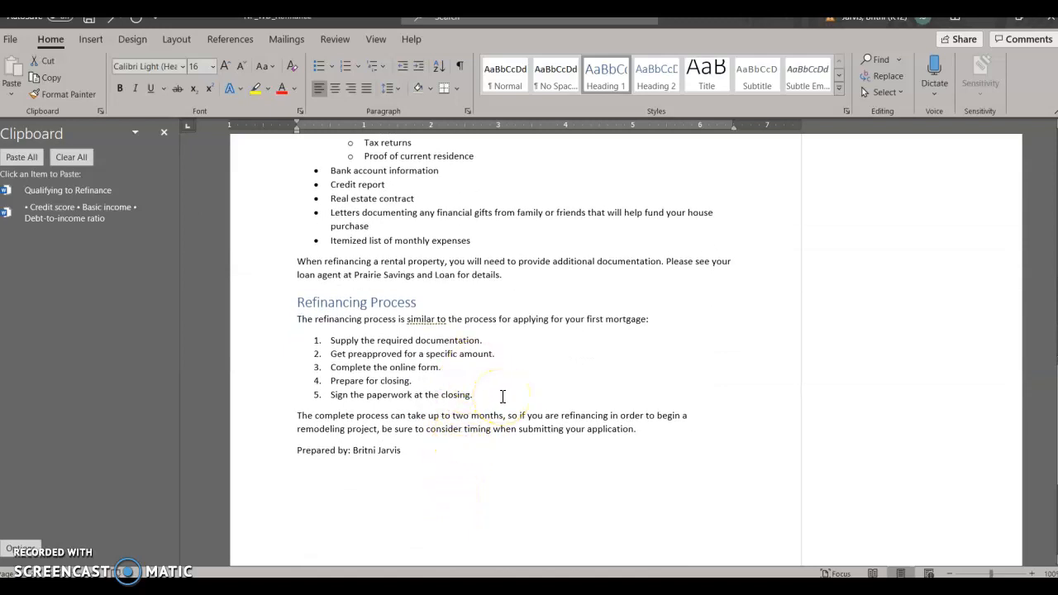
{"action": "right_click", "coordinate": [418, 321]}
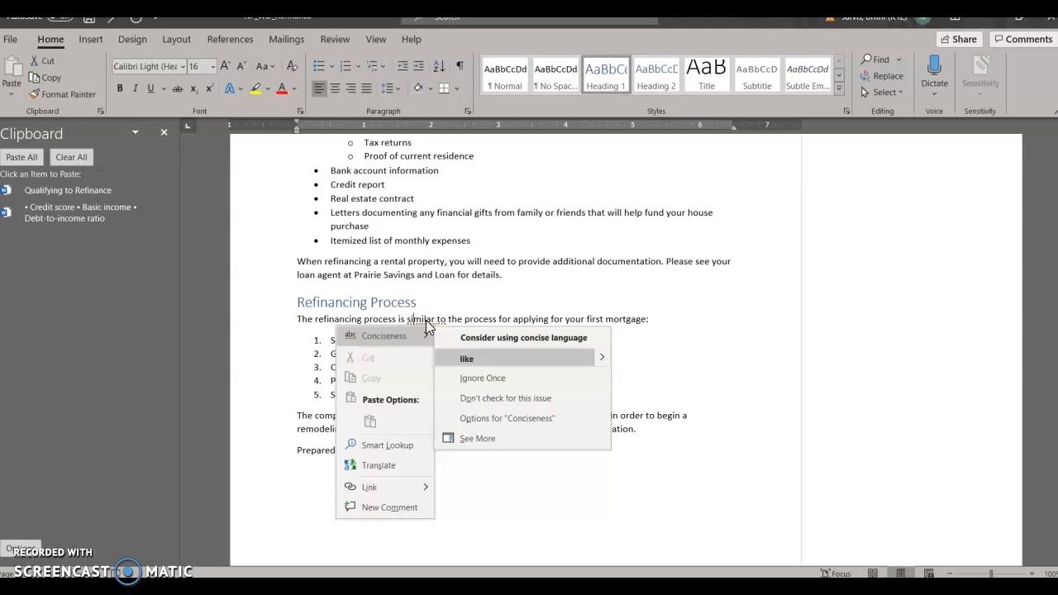
{"action": "left_click", "coordinate": [484, 357]}
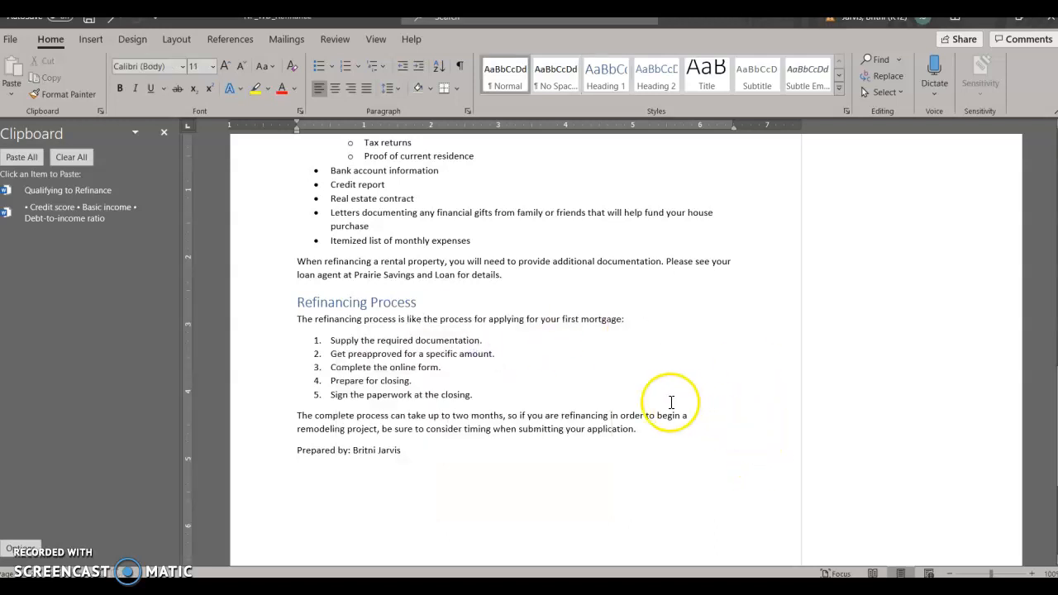
Step: Review the handout back up to its title and save the document
{"action": "scroll", "coordinate": [675, 404], "scroll_direction": "up", "scroll_amount": 5}
{"action": "scroll", "coordinate": [674, 404], "scroll_direction": "up", "scroll_amount": 7}
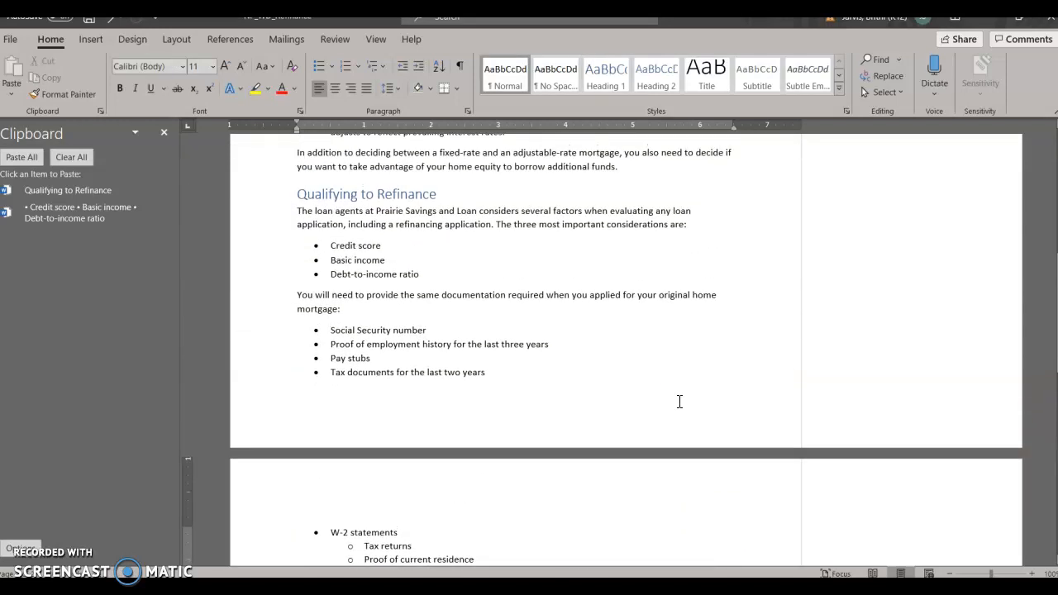
{"action": "scroll", "coordinate": [679, 408], "scroll_direction": "up", "scroll_amount": 7}
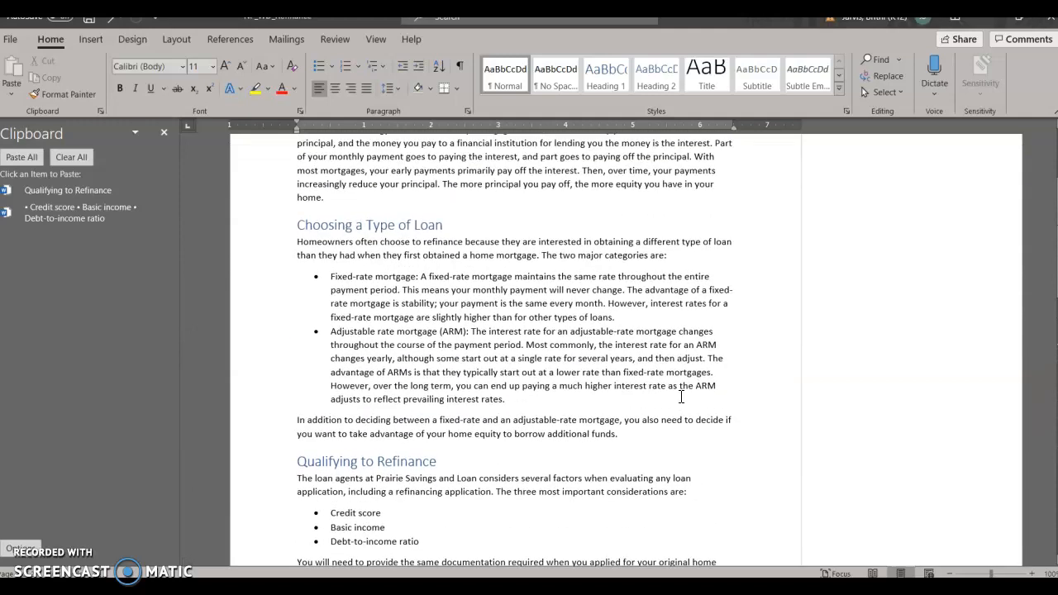
{"action": "scroll", "coordinate": [681, 397], "scroll_direction": "up", "scroll_amount": 1}
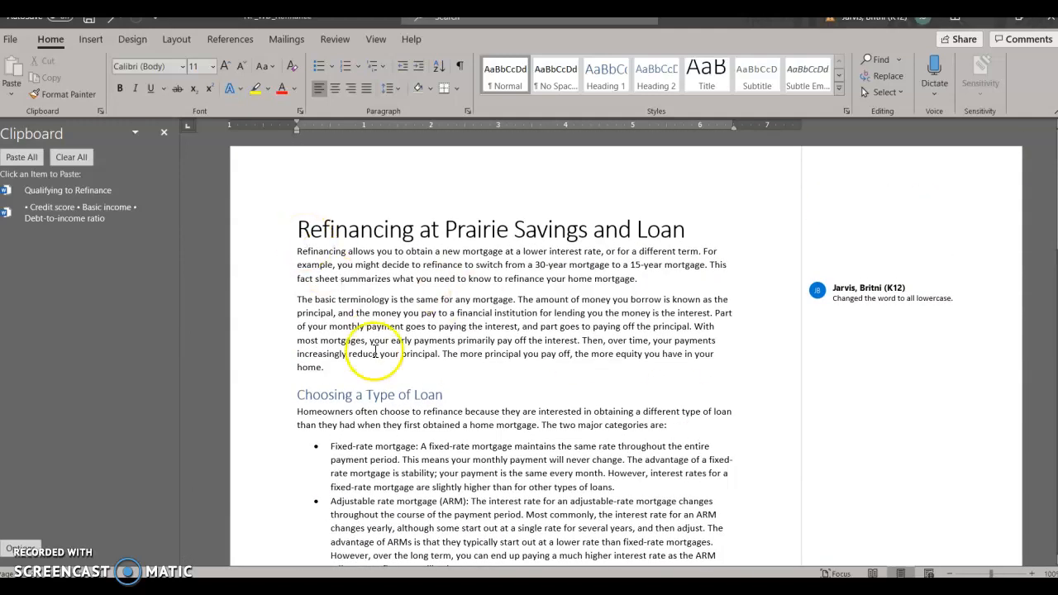
{"action": "left_click", "coordinate": [88, 18]}
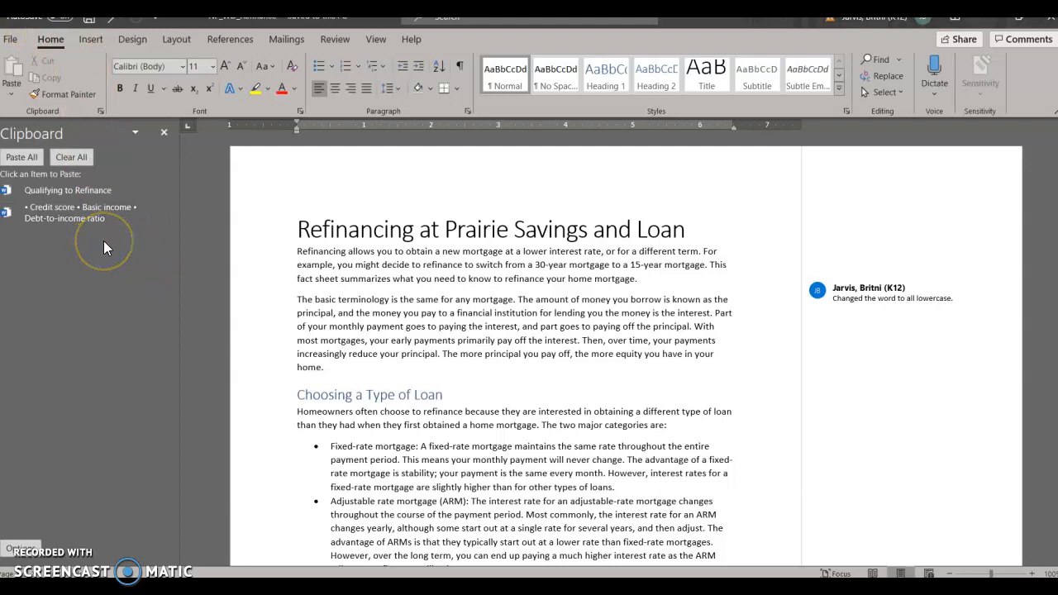
{"action": "mouse_move", "coordinate": [109, 215]}
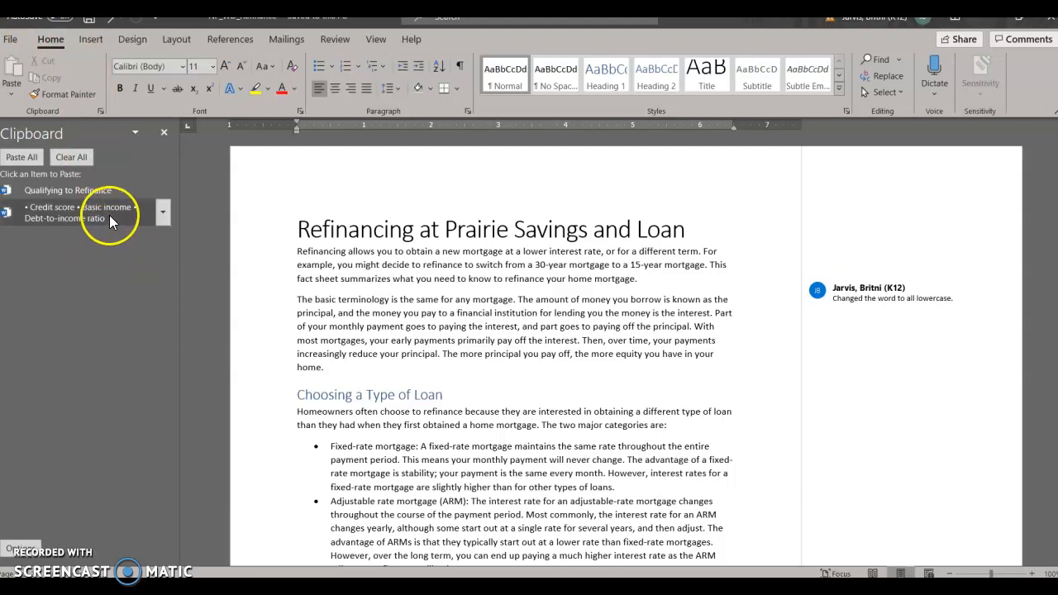
{"action": "left_click", "coordinate": [212, 273]}
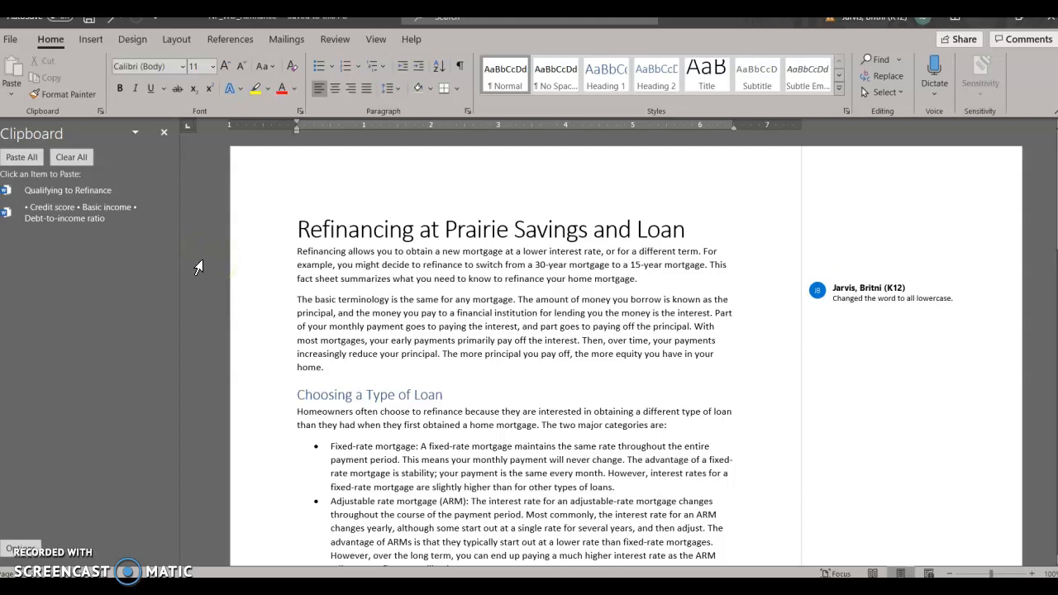
{"action": "left_click", "coordinate": [250, 233]}
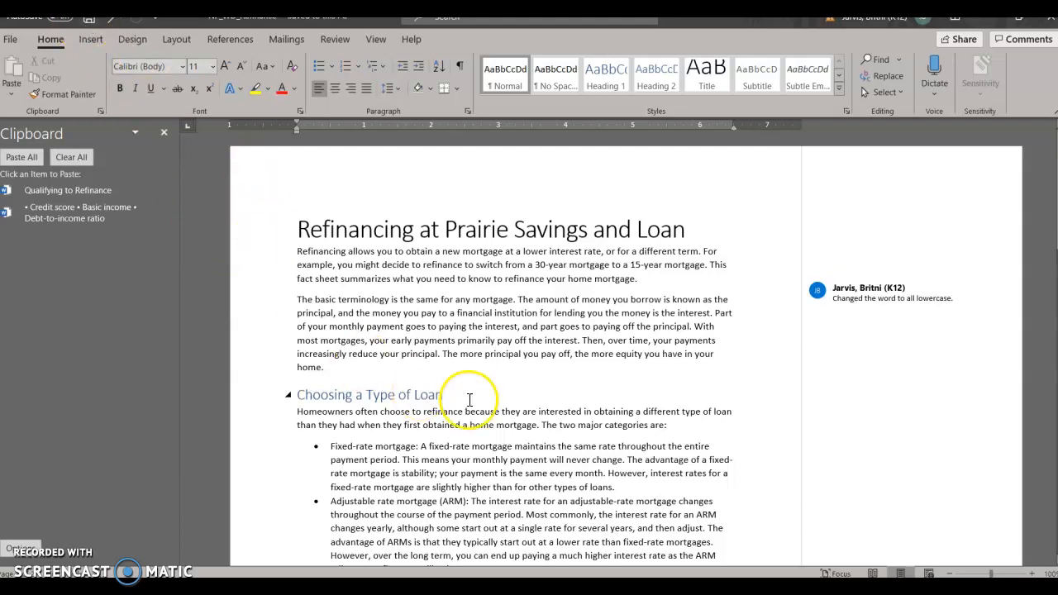